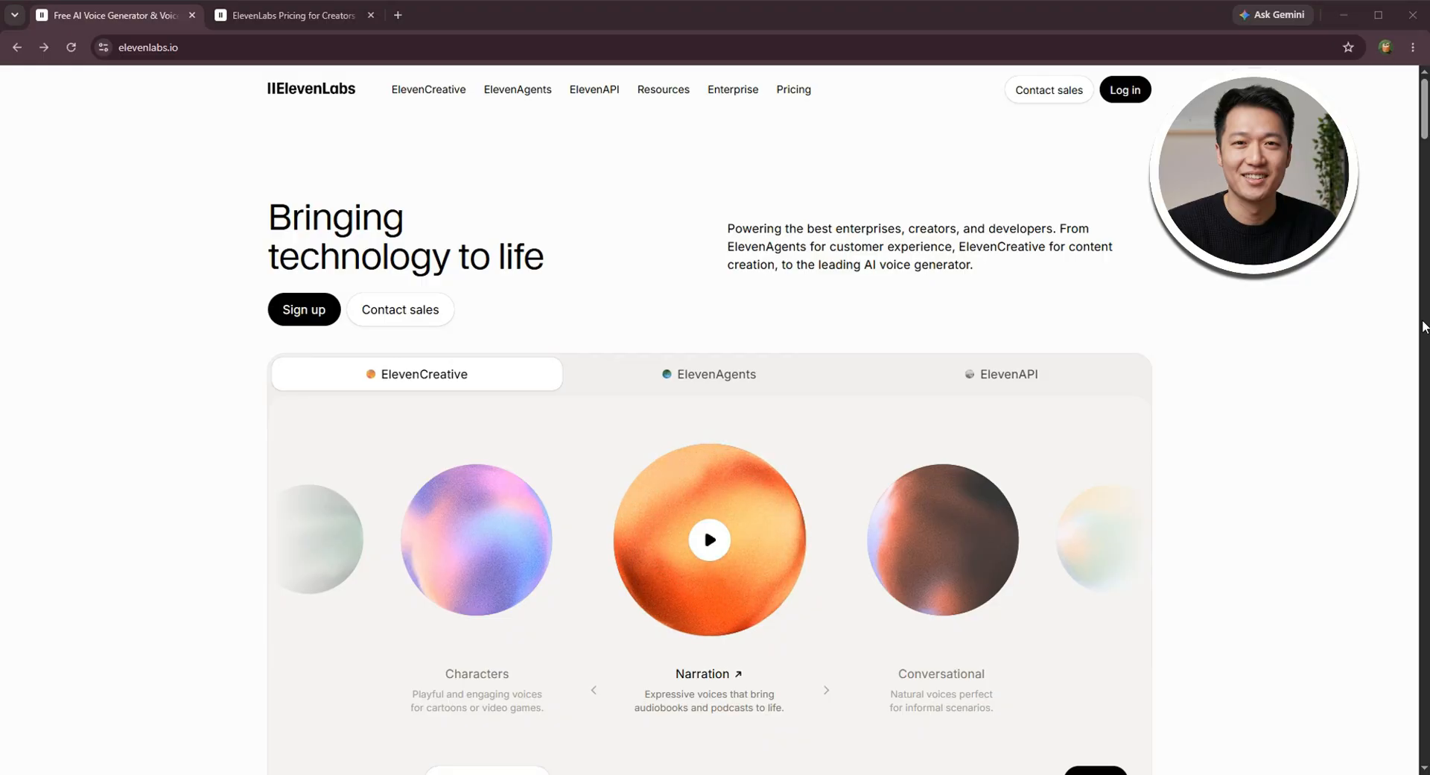
Review the ElevenLabs pricing plans with yearly billing selected, including the ElevenAPI prices
mouse_move(534, 94)
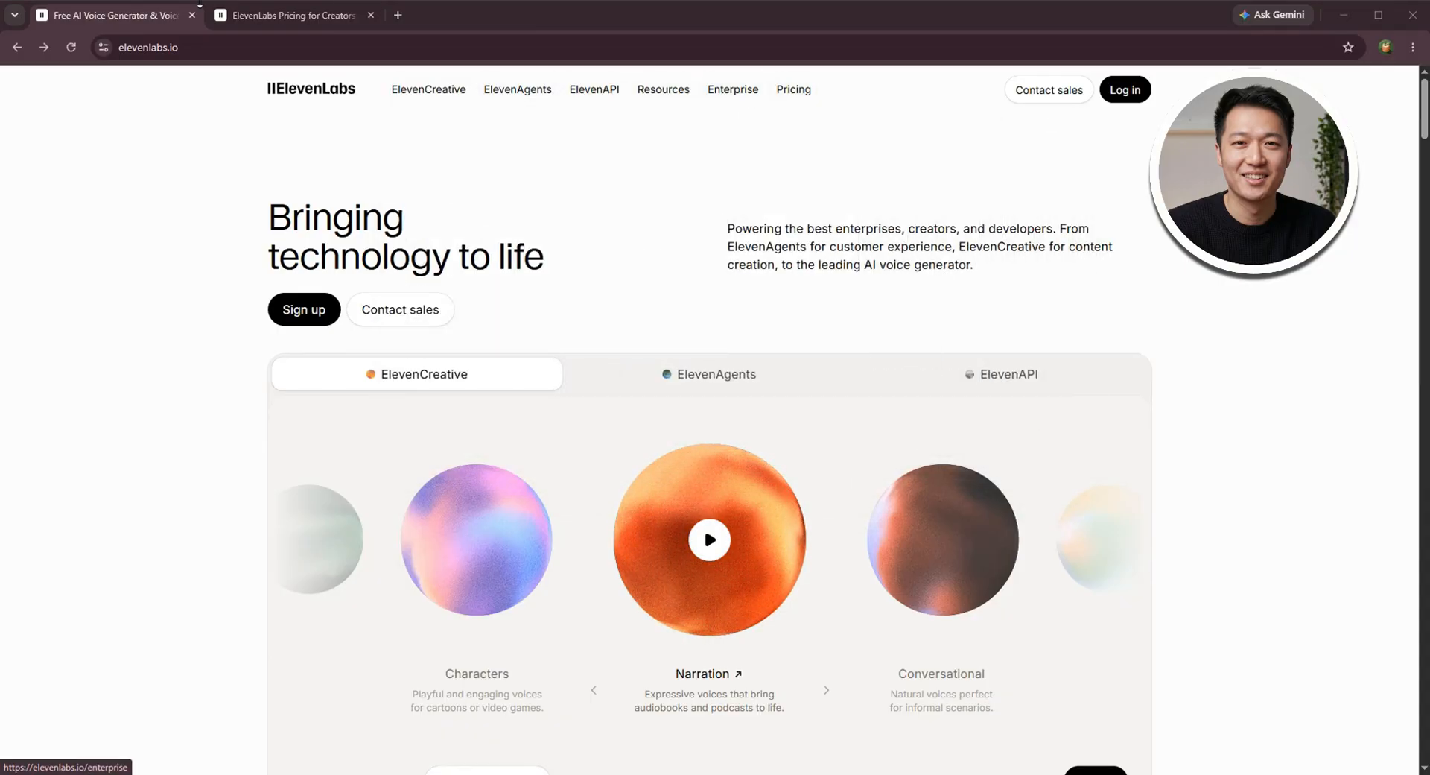
click(245, 15)
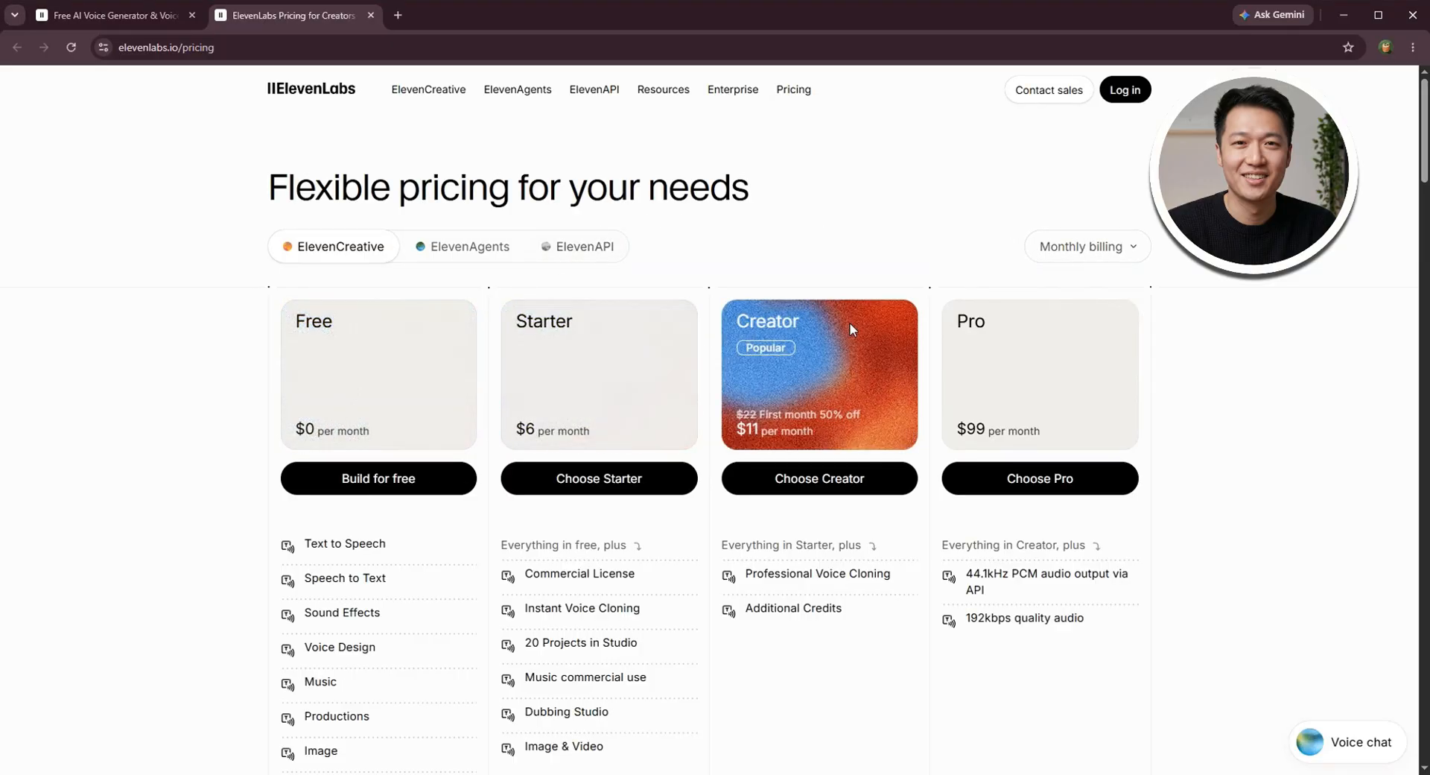
click(1074, 251)
click(1077, 313)
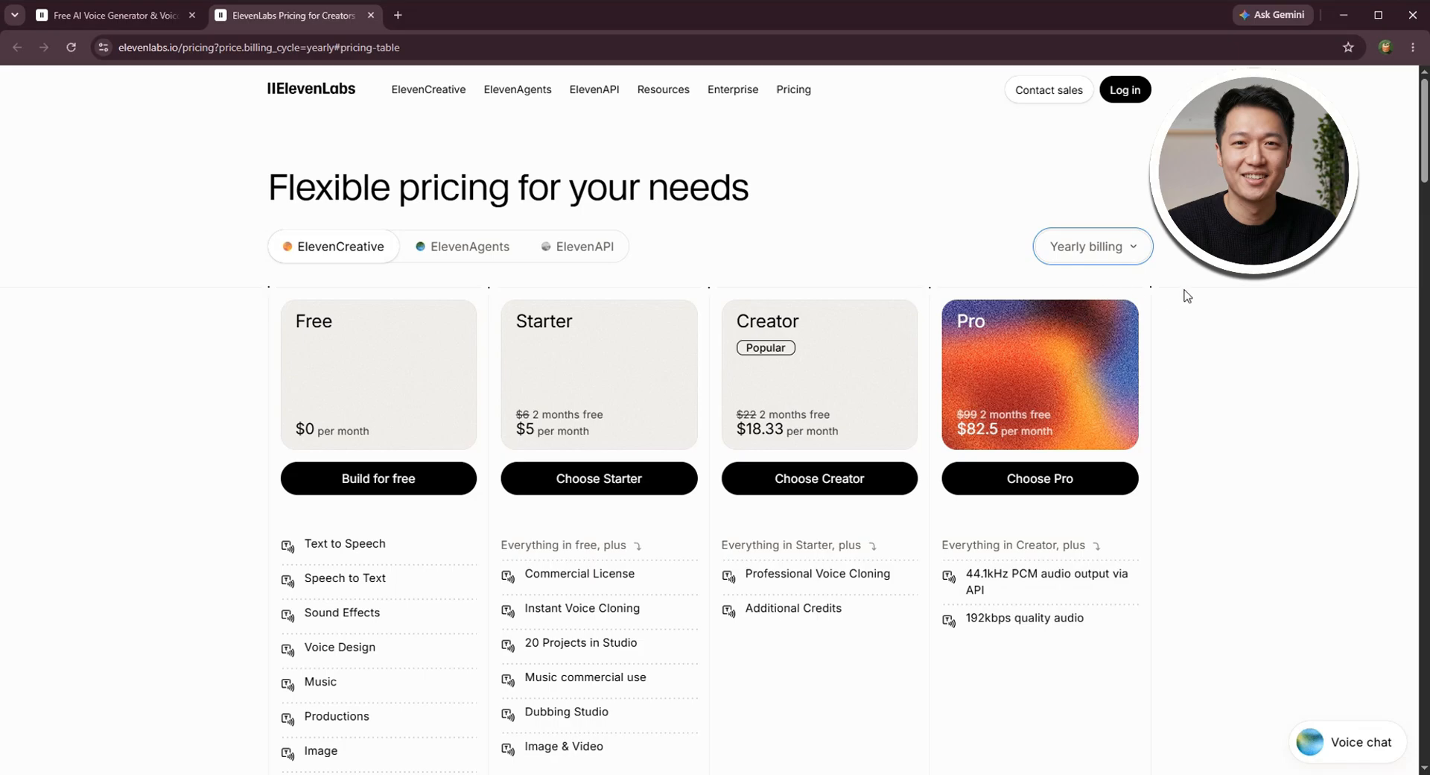
click(451, 246)
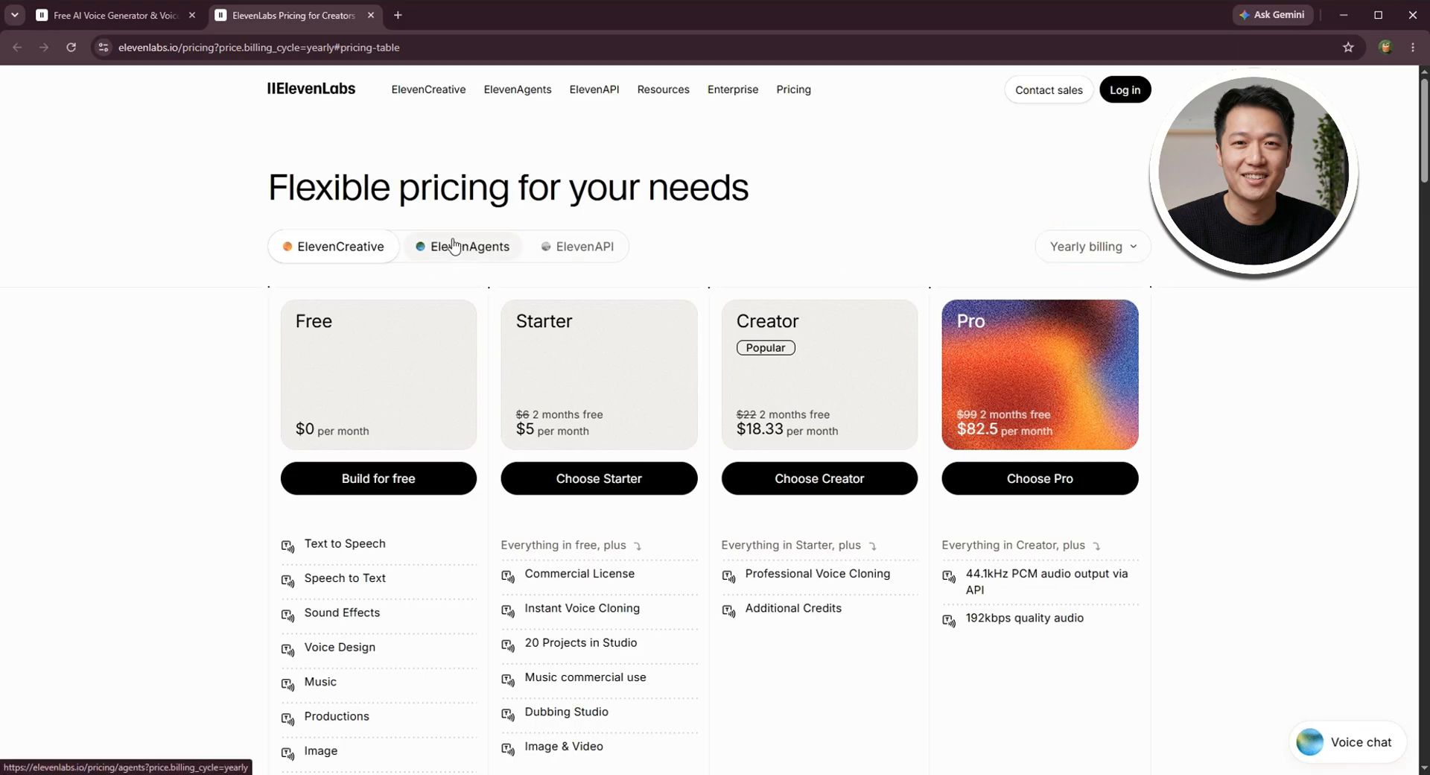
click(602, 241)
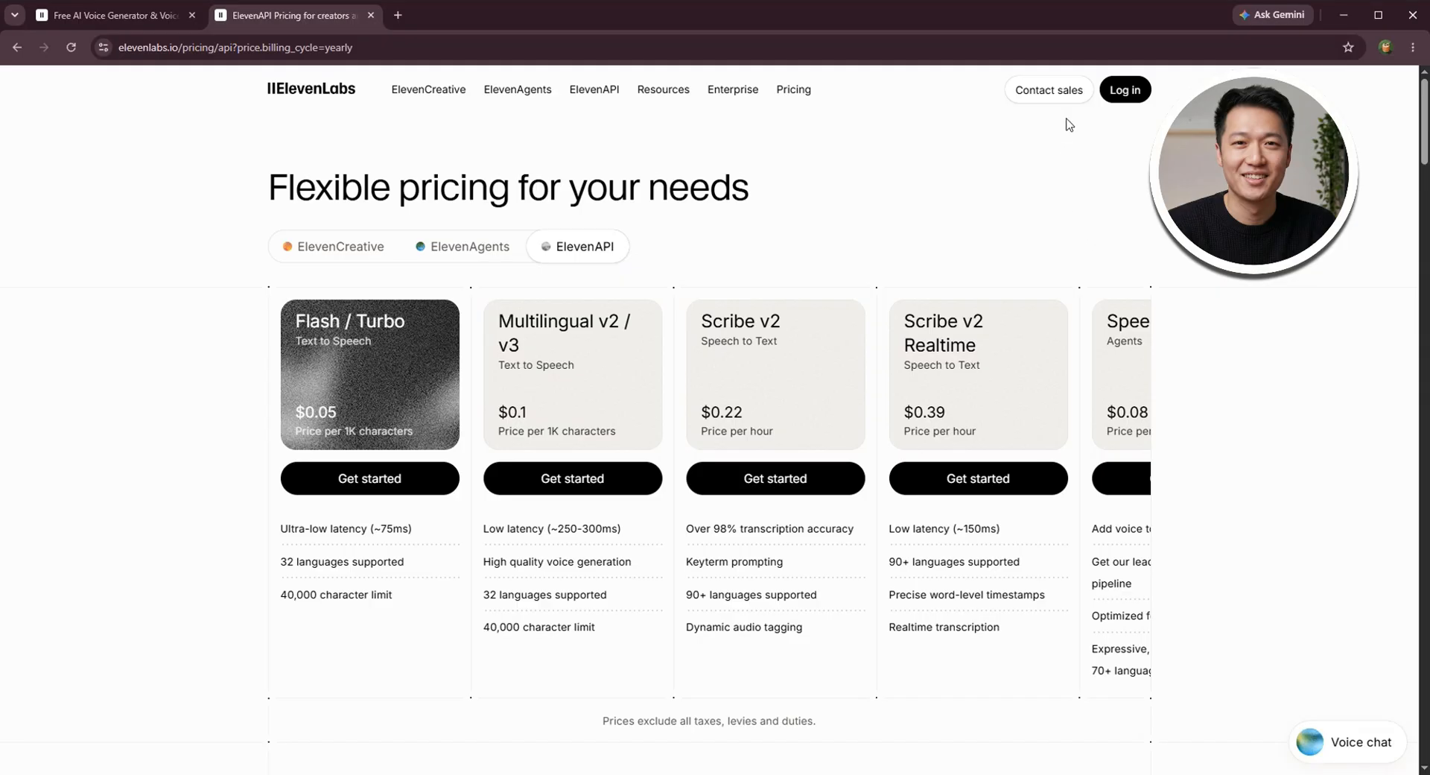
Log in to the ElevenLabs account and open the Audiobooks section
click(1125, 89)
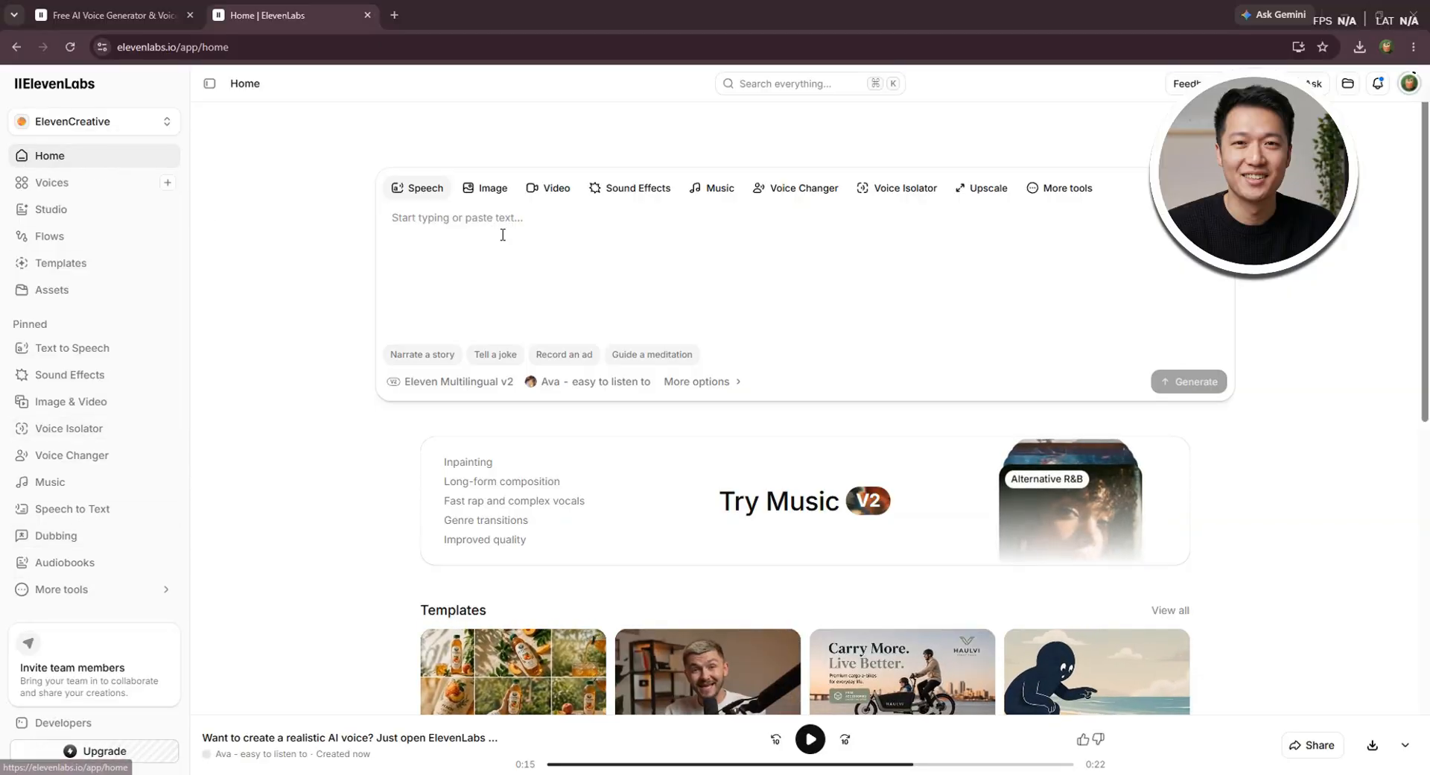
scroll(502, 235, down, 9)
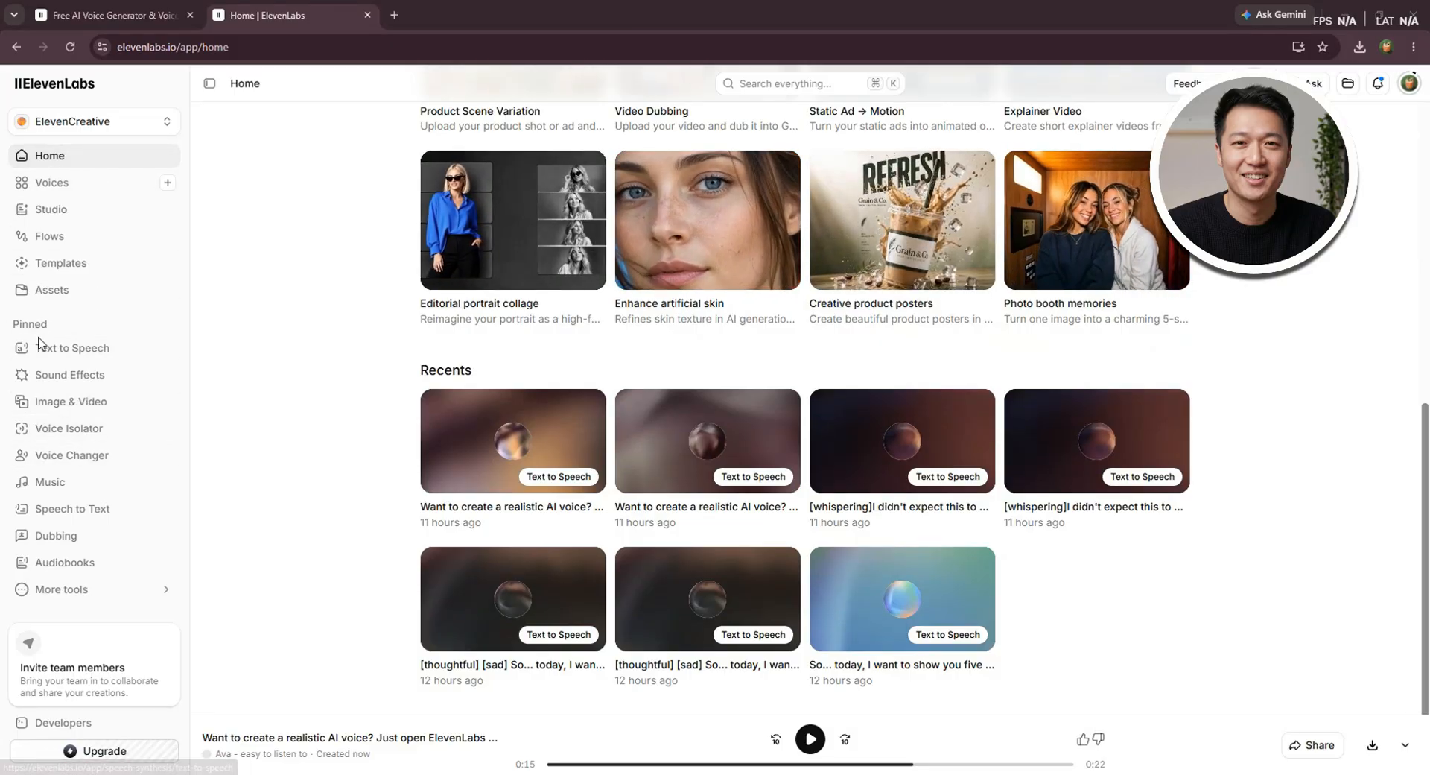
click(43, 566)
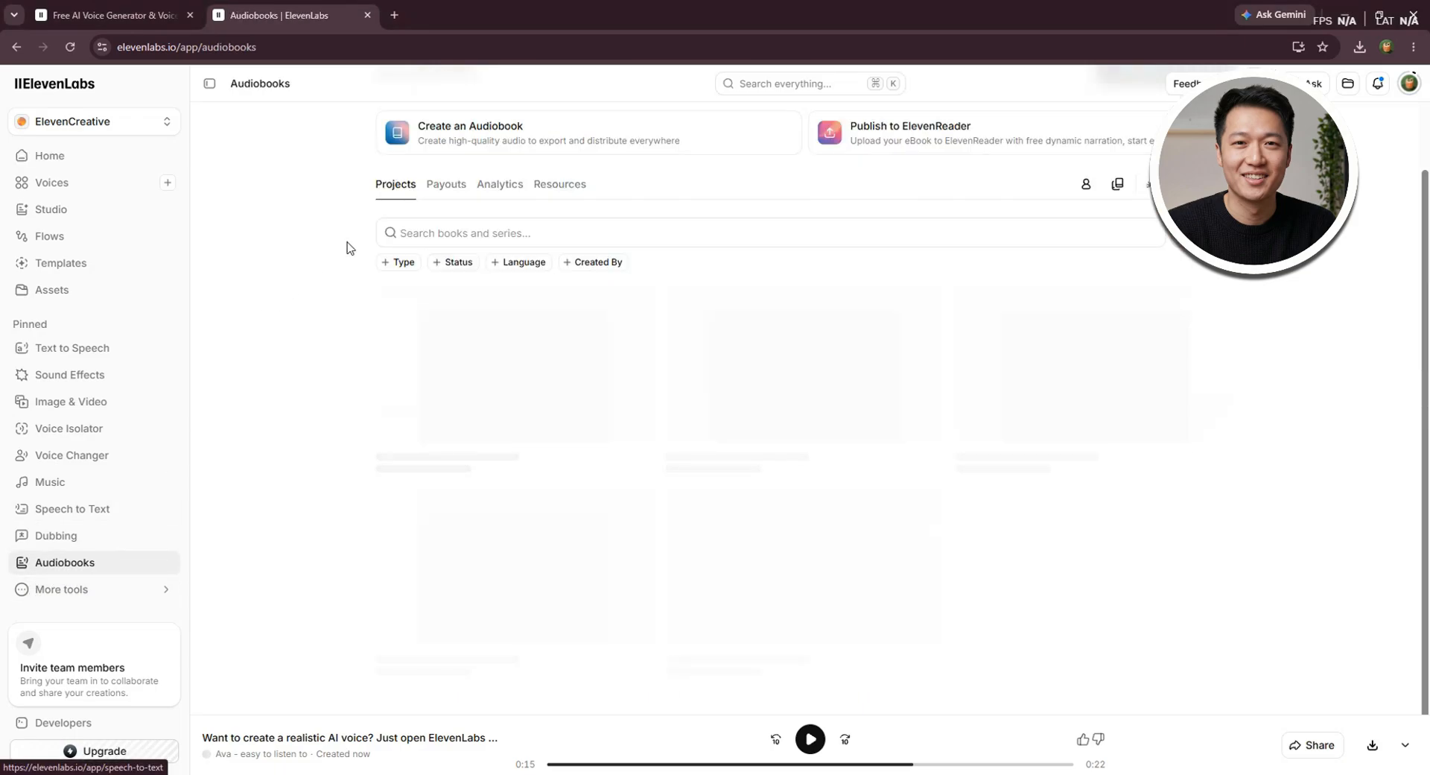
Examine the existing audiobook projects along with the payouts, analytics and resources of the Audiobooks section
scroll(347, 248, down, 1)
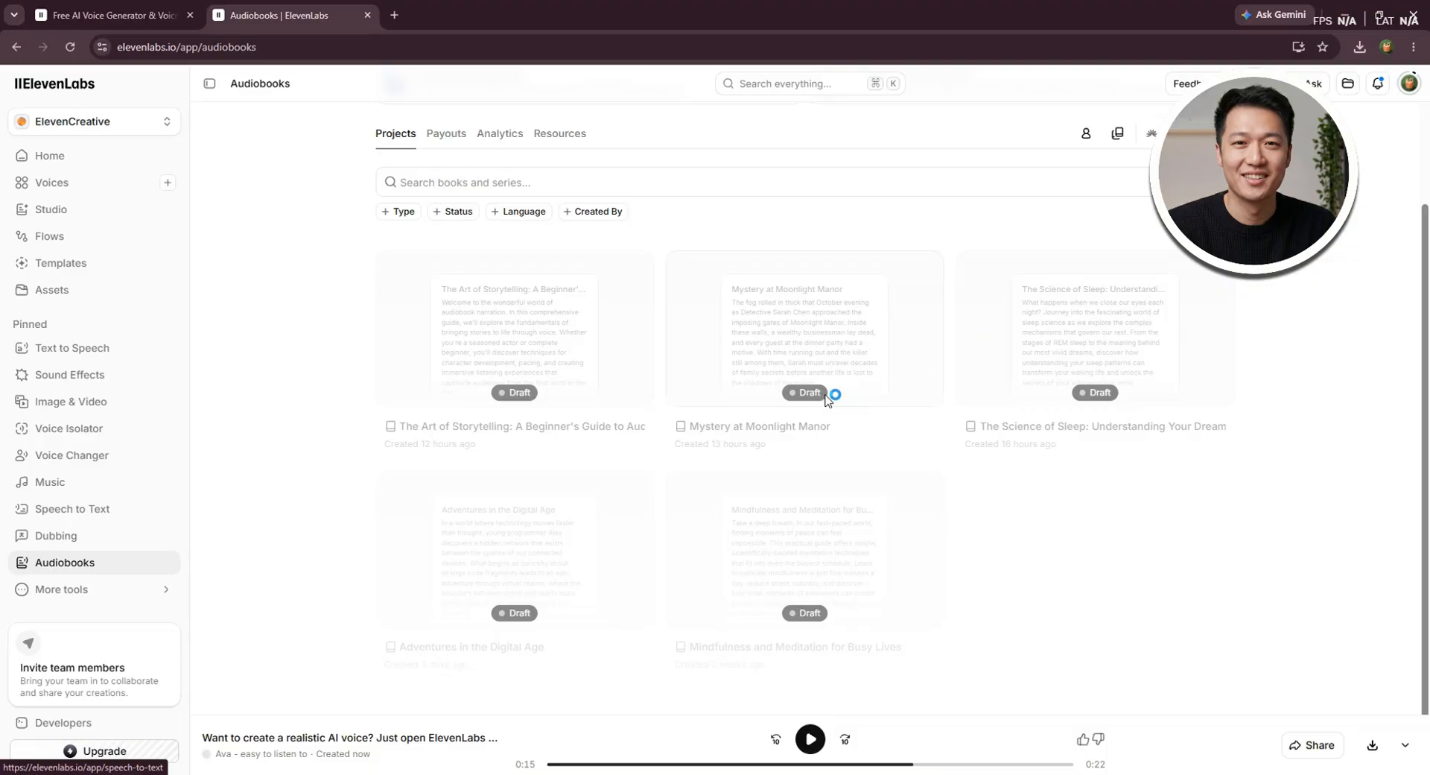
scroll(596, 365, up, 3)
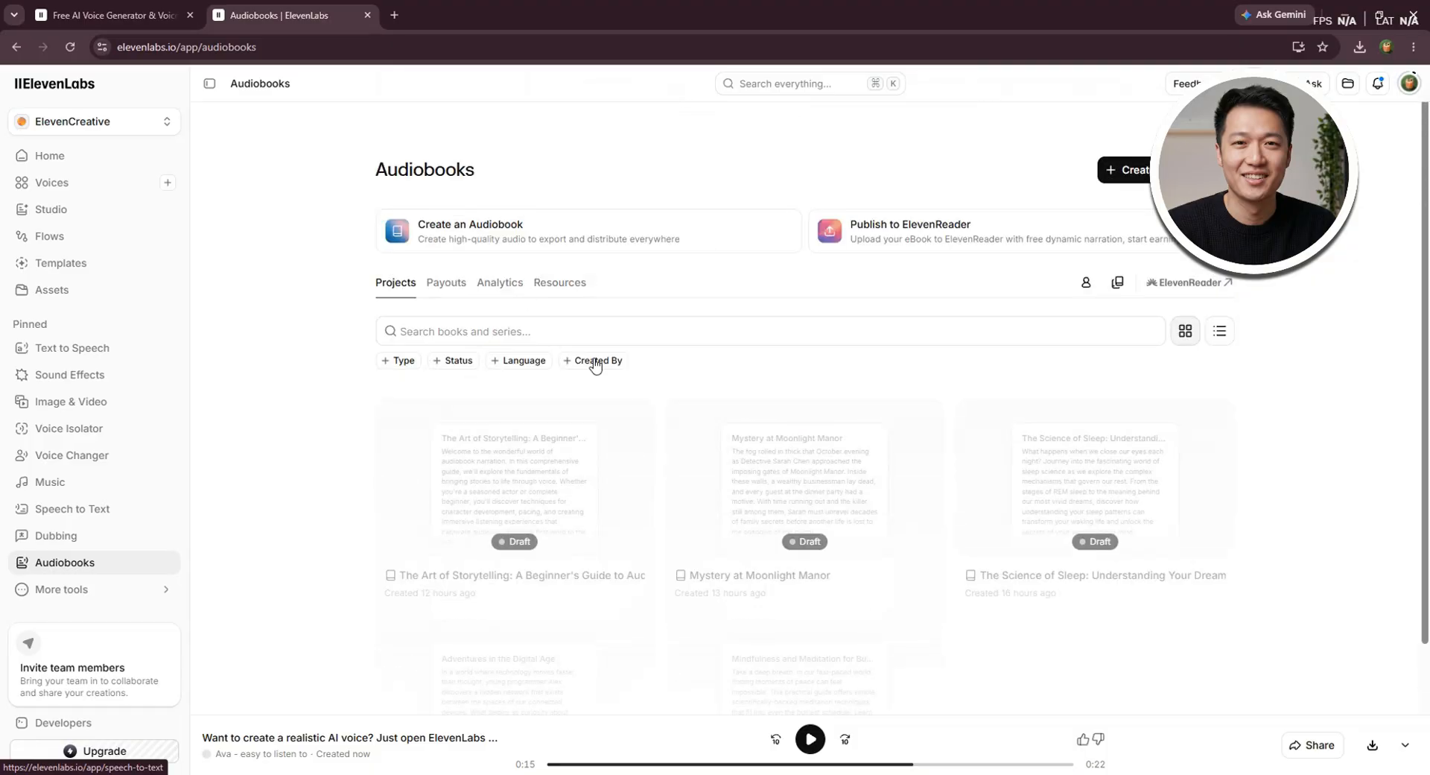
click(447, 291)
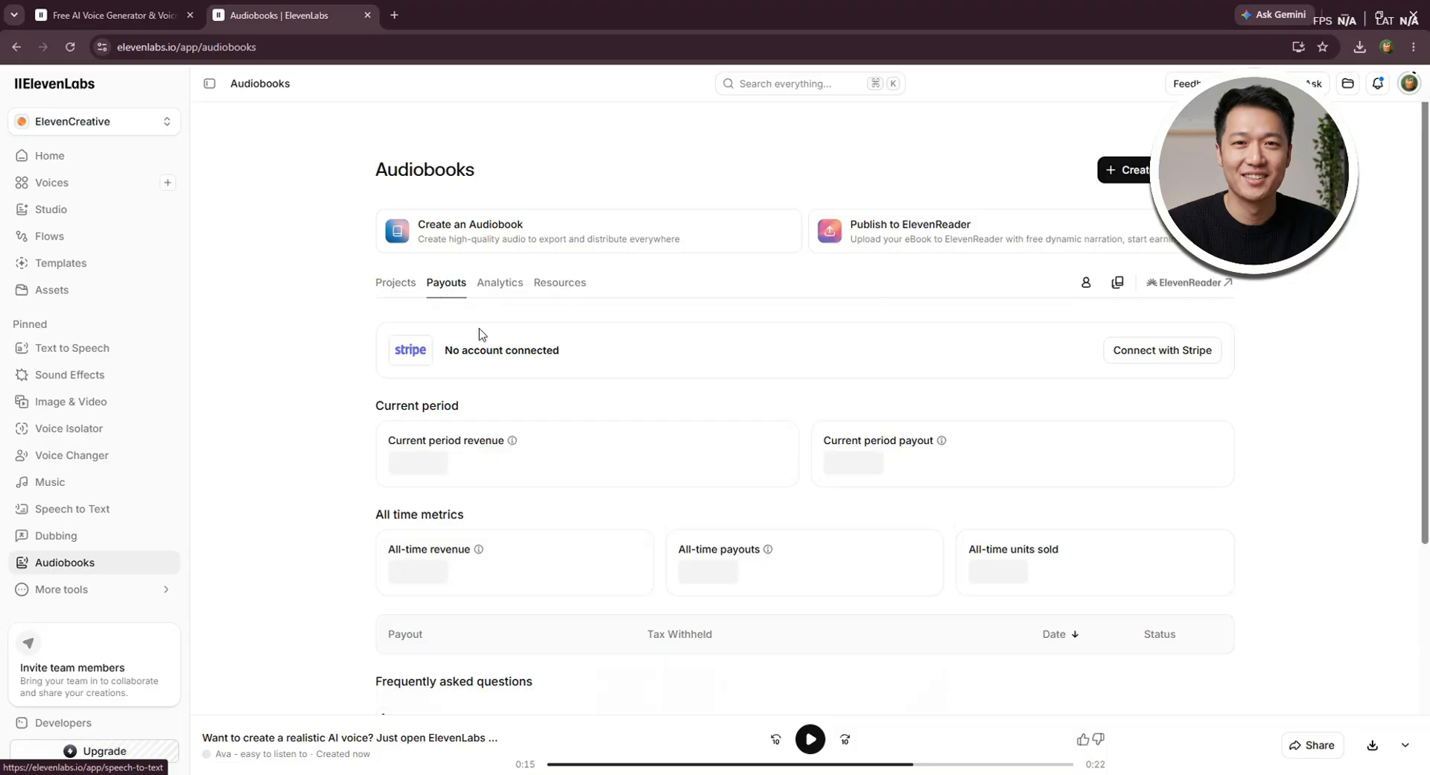
scroll(438, 361, down, 3)
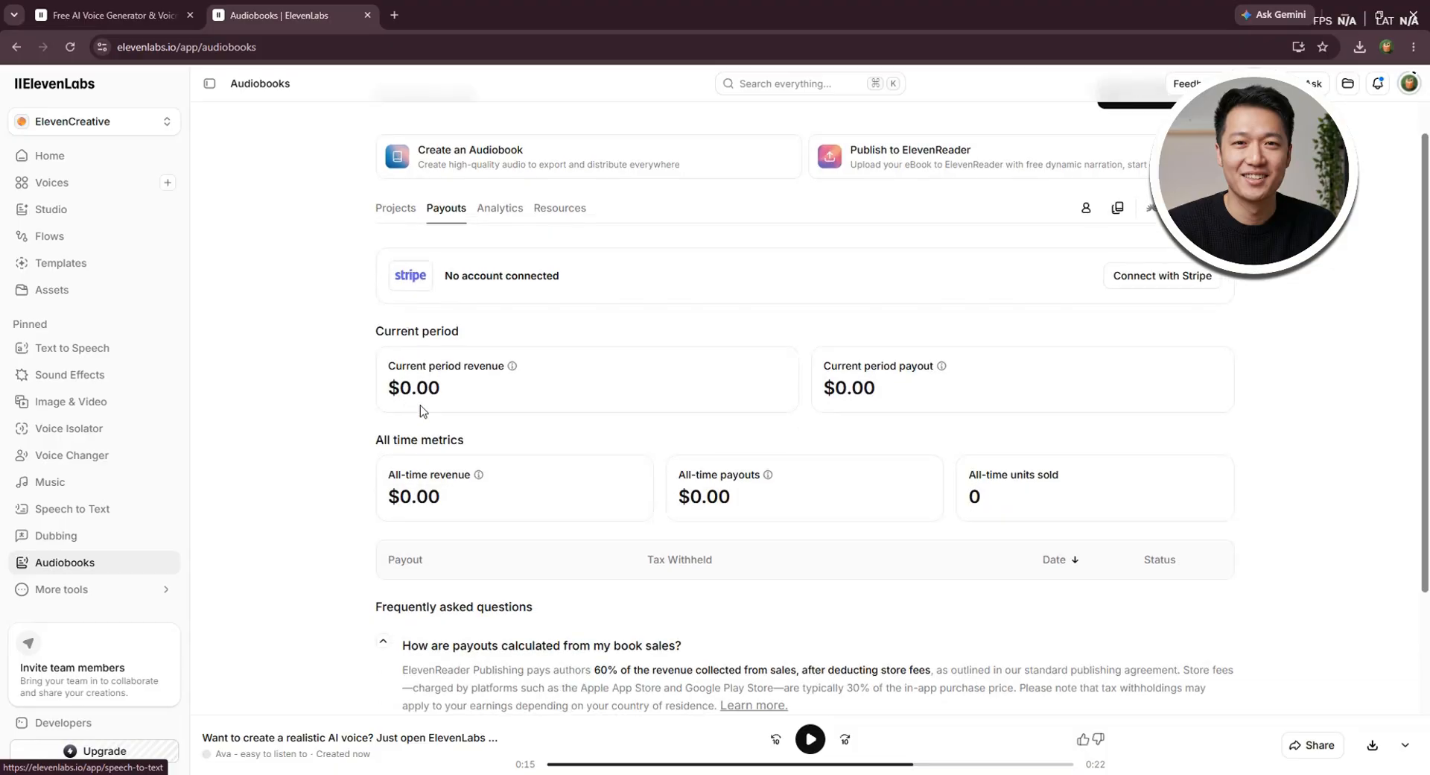
scroll(498, 410, up, 3)
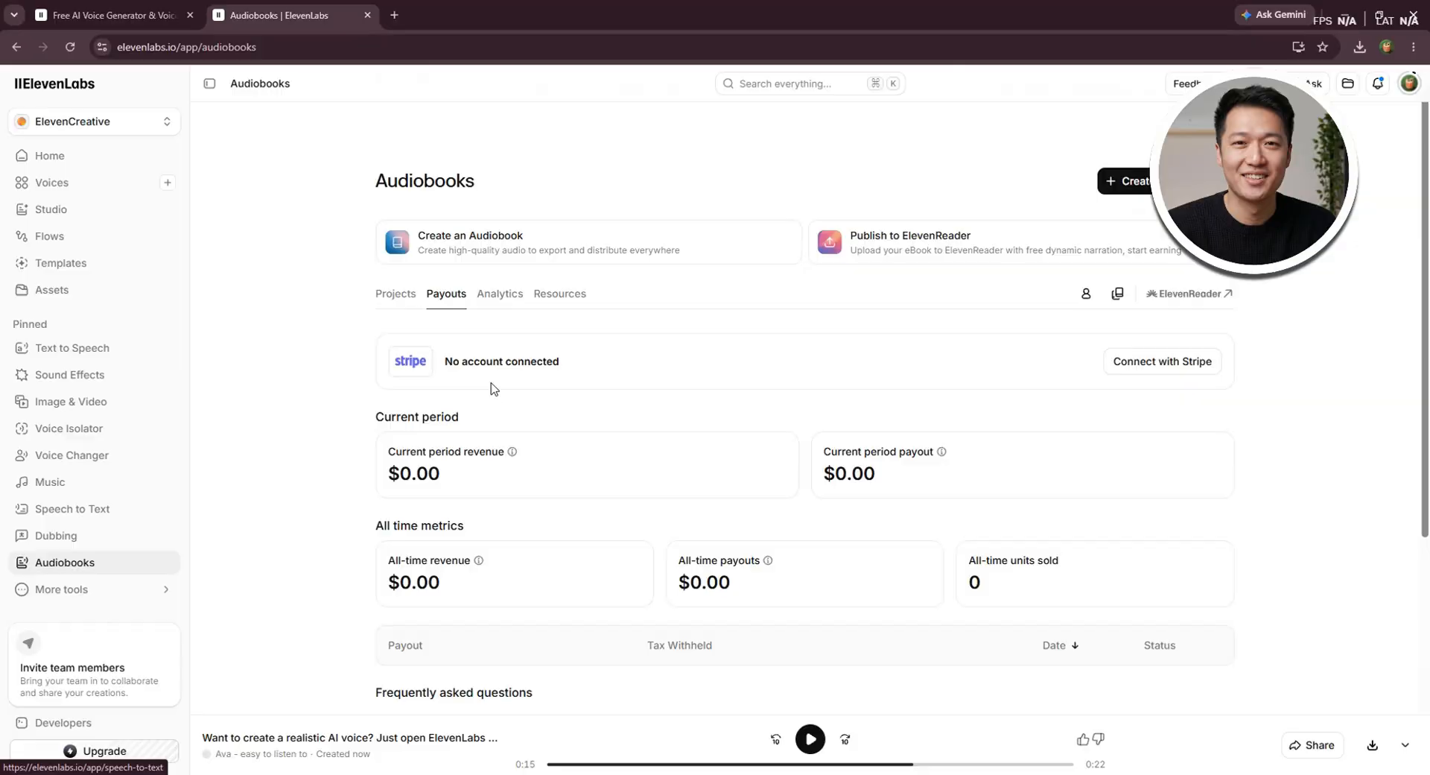
click(493, 298)
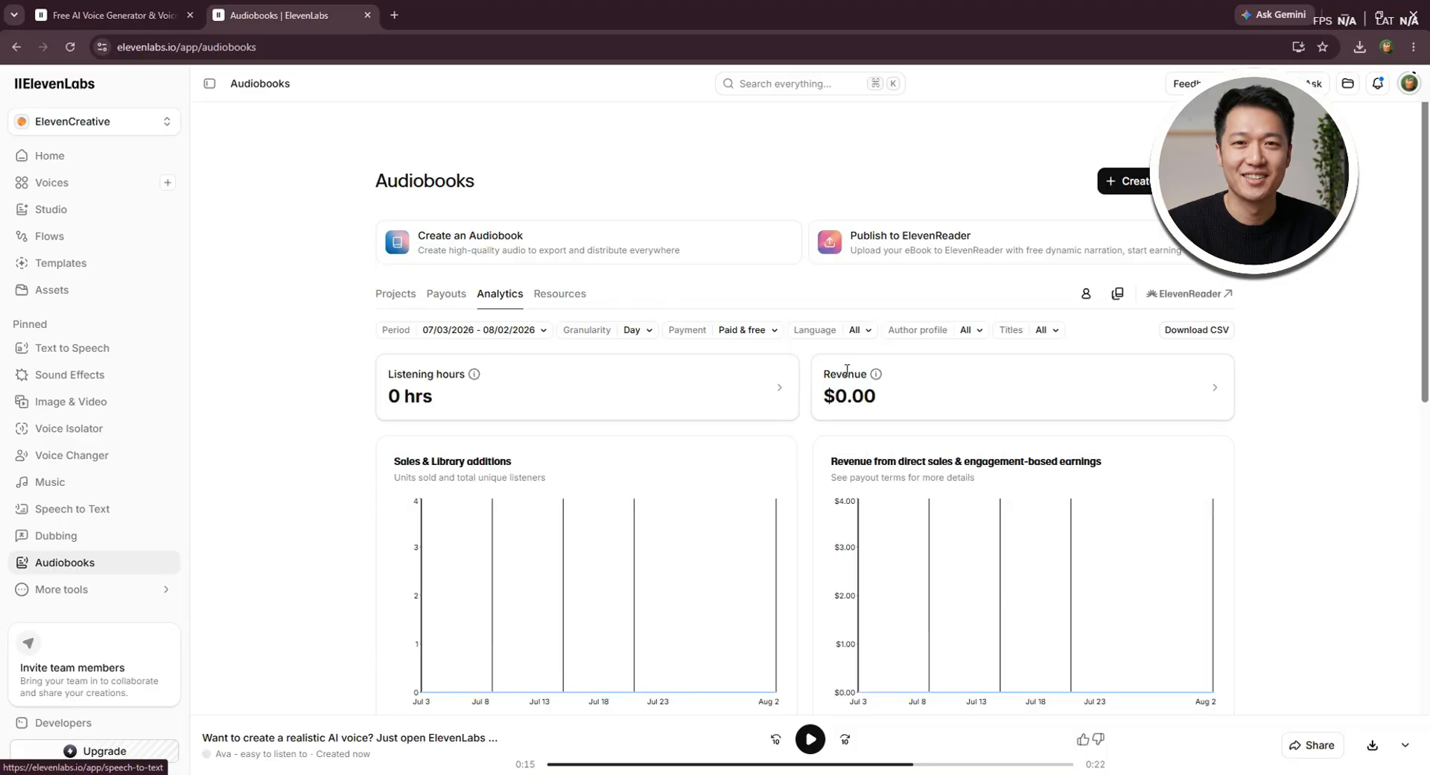
scroll(747, 376, down, 6)
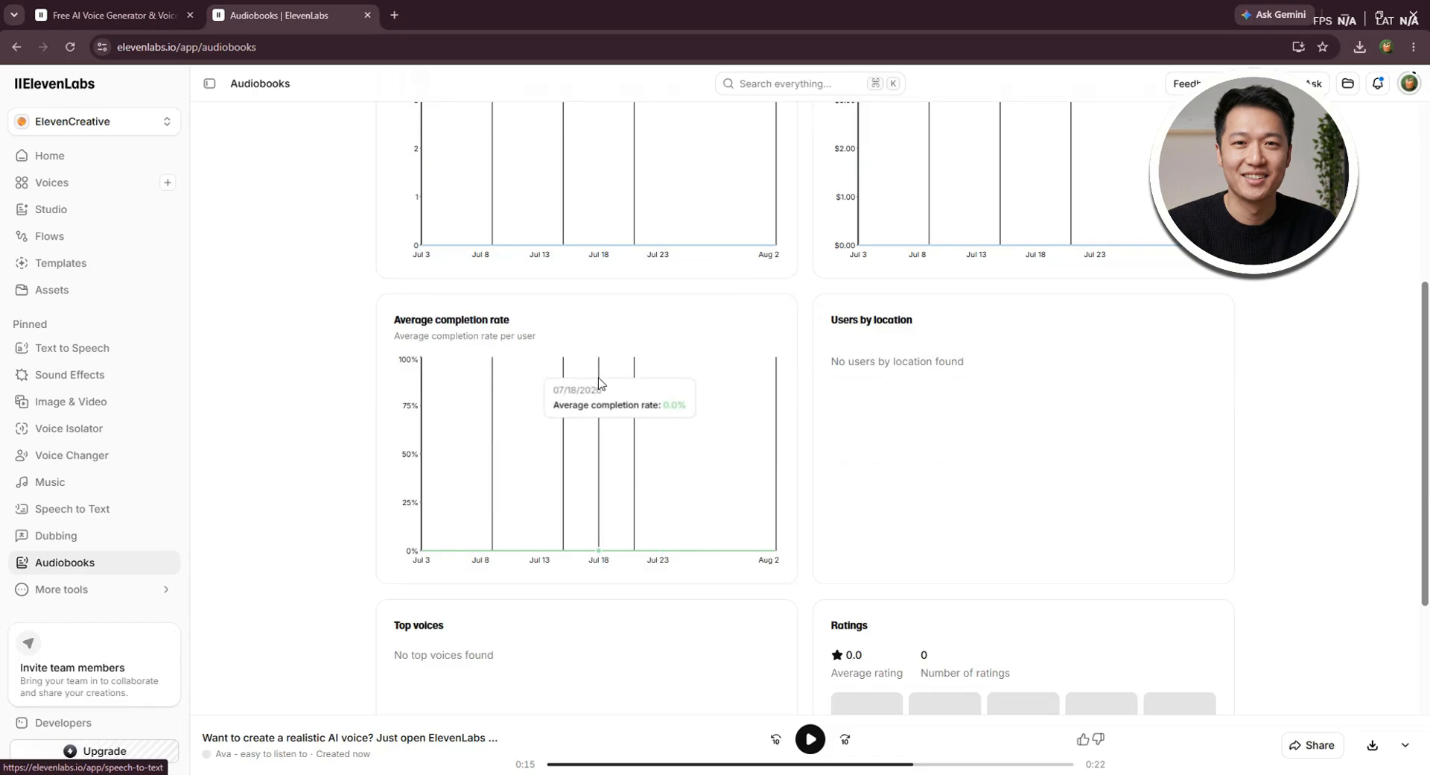
scroll(599, 382, up, 6)
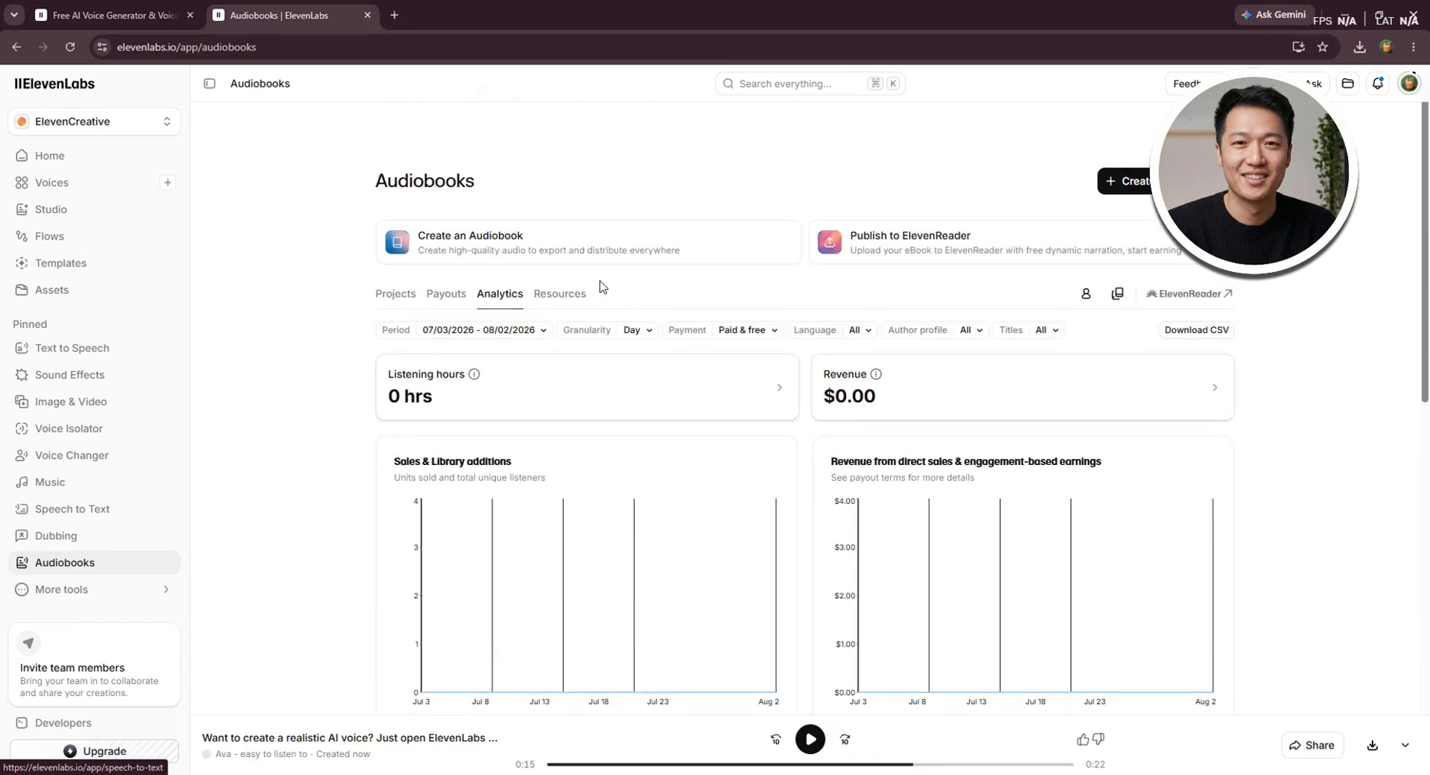
click(571, 298)
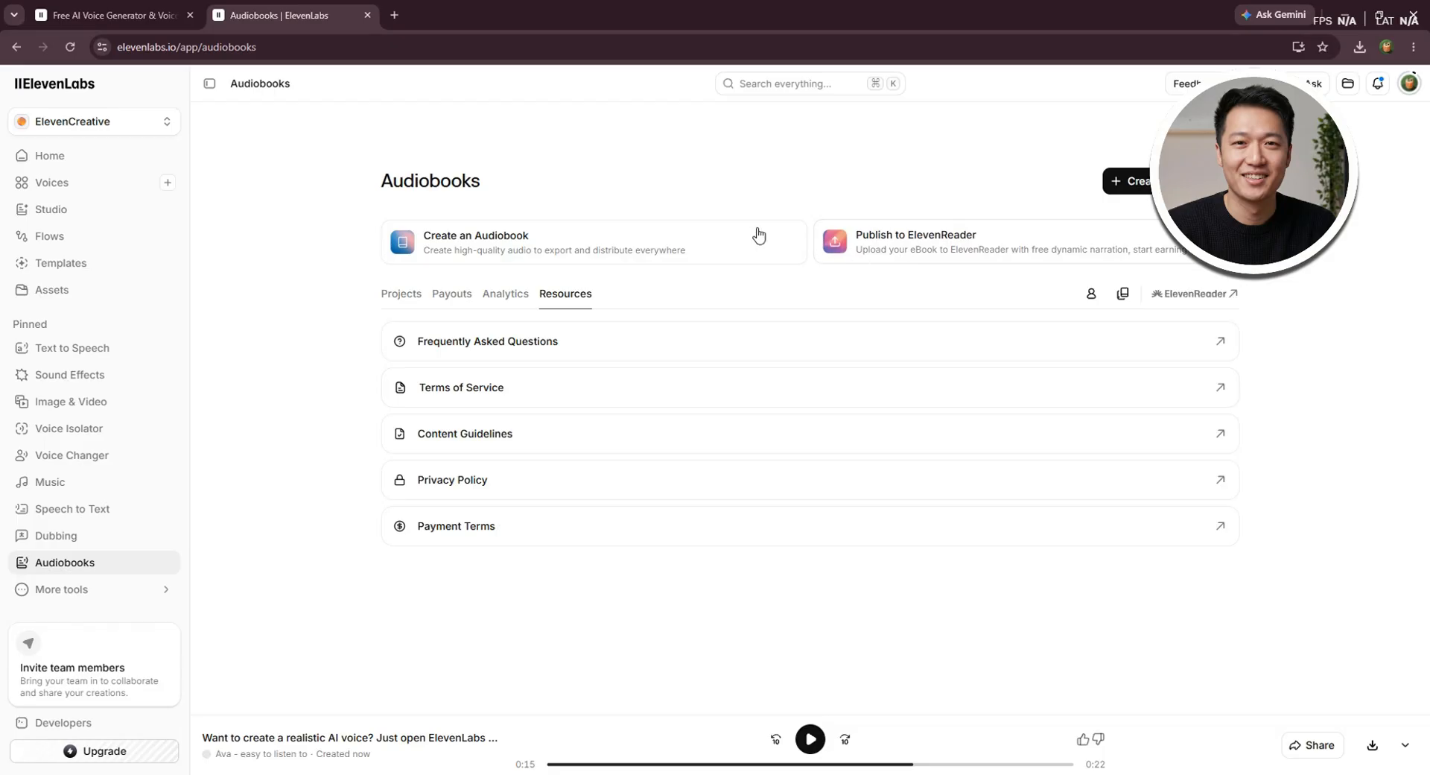
Start creating a new audiobook and upload the PDF "Untitled document" from the Downloads folder as its source file
click(484, 254)
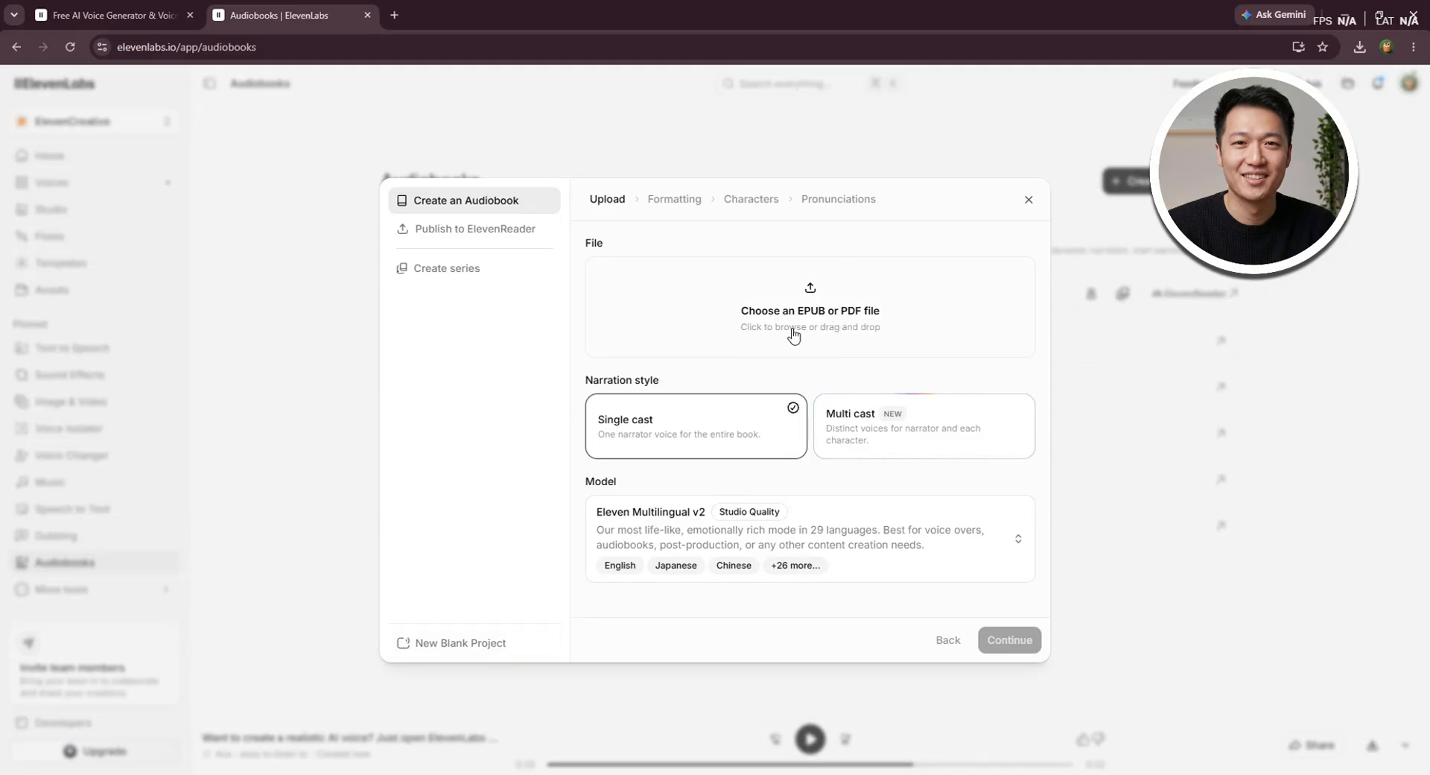
click(306, 774)
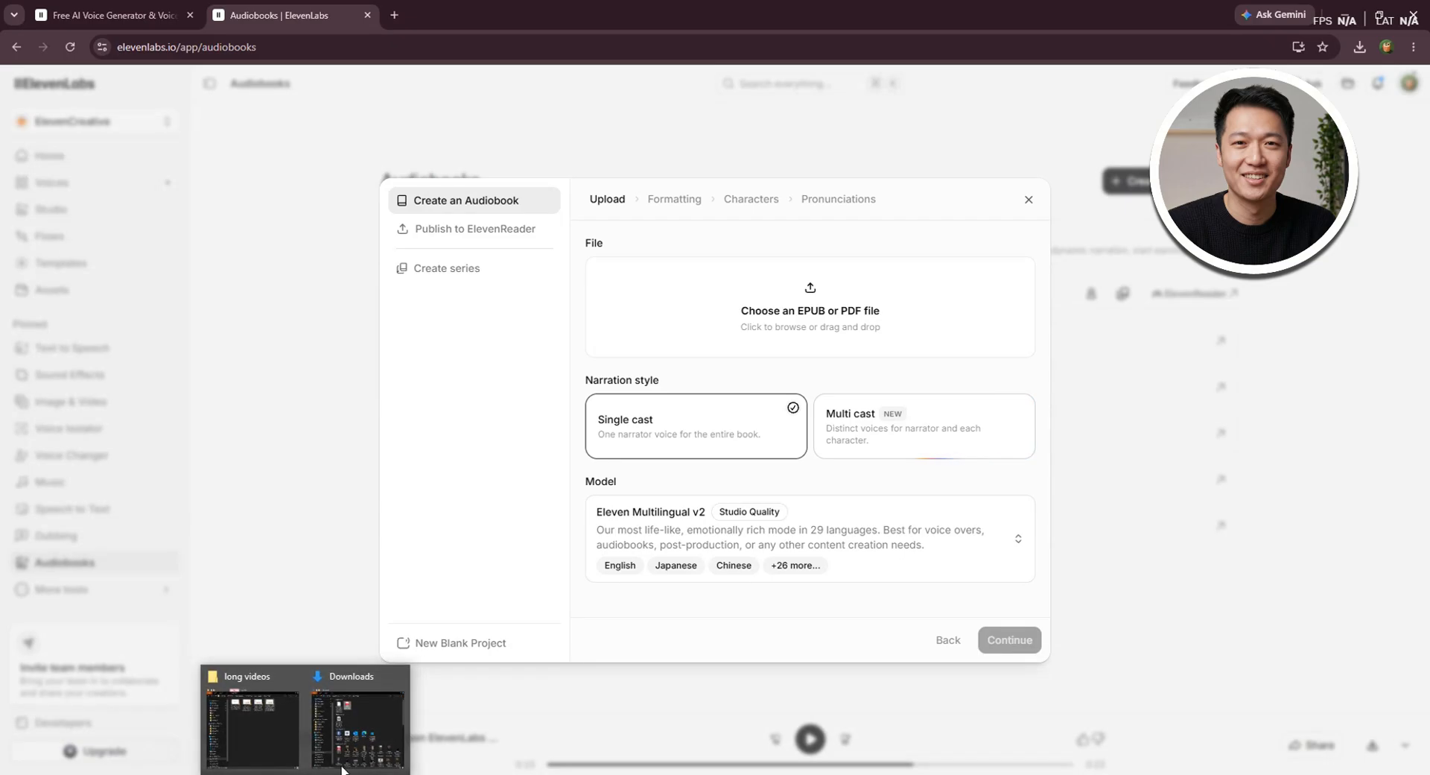
click(358, 715)
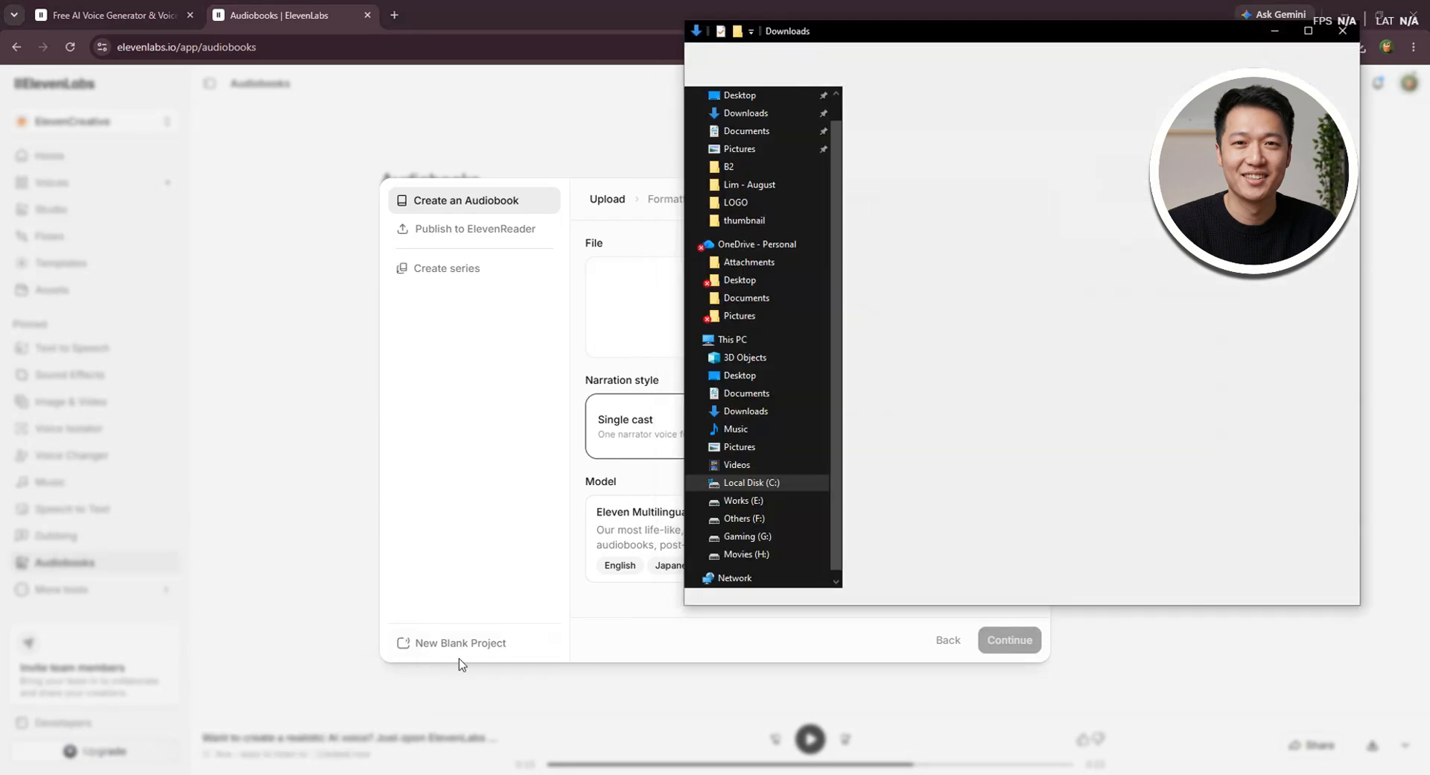
click(646, 315)
drag(686, 301, 761, 304)
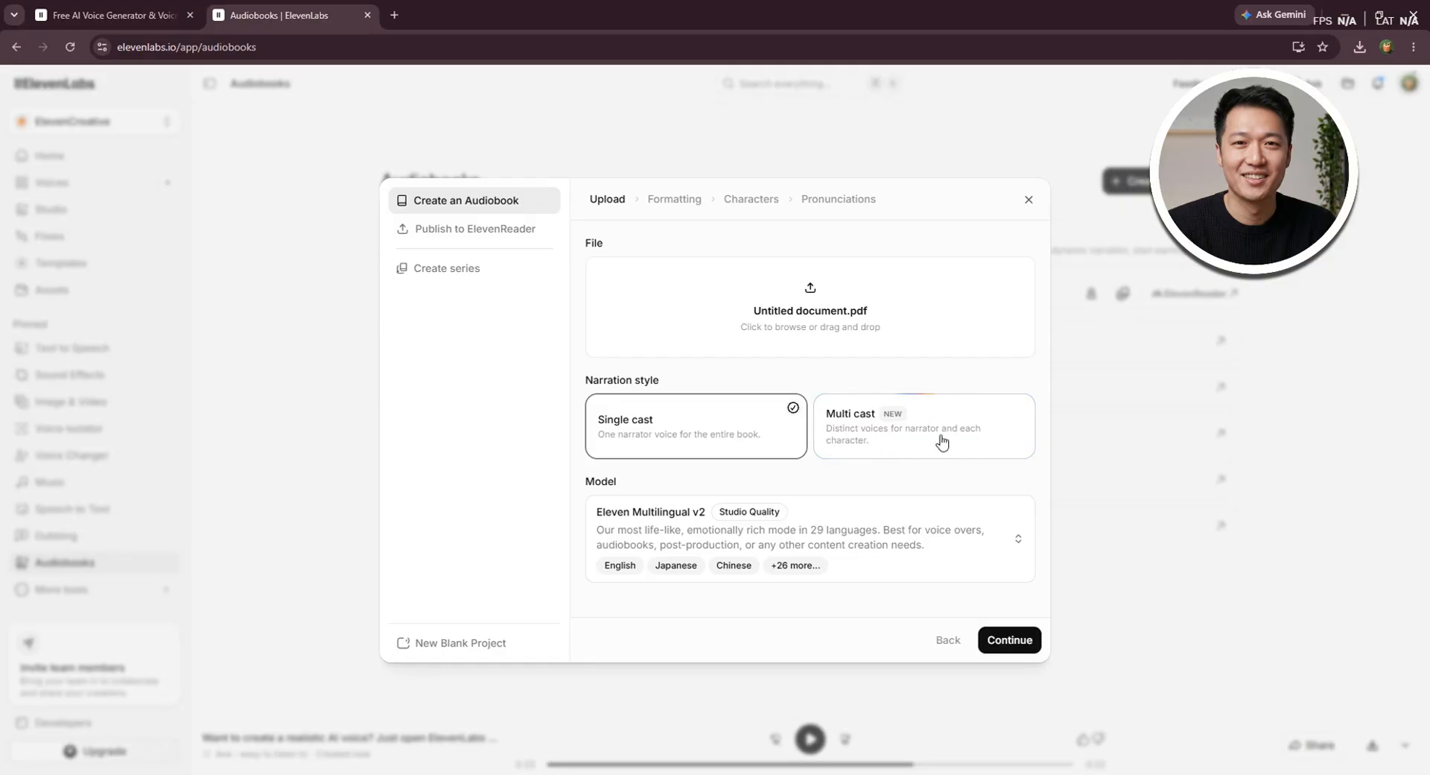
Choose Single cast narration and the Eleven Multilingual v2 model for the audiobook, and proceed to its formatting
click(926, 420)
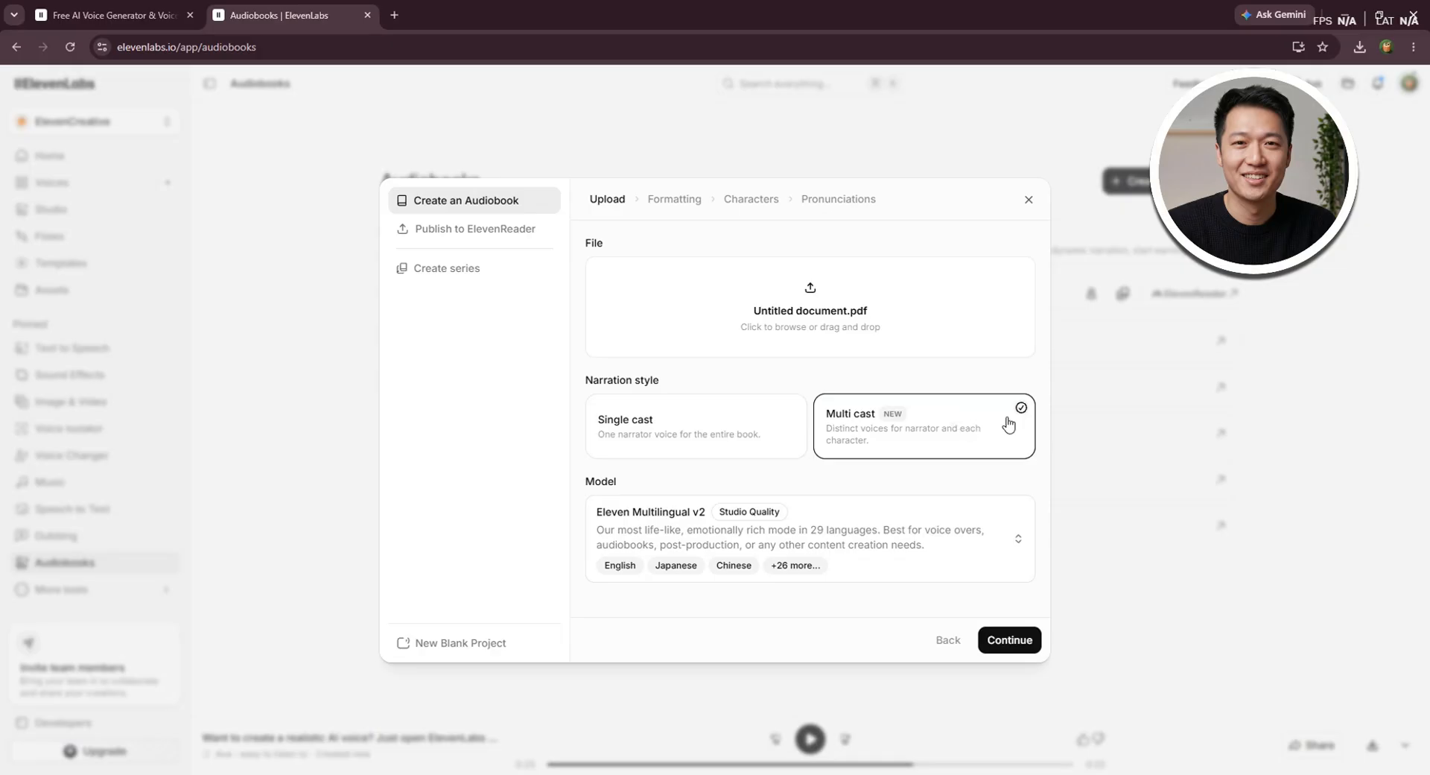
click(656, 417)
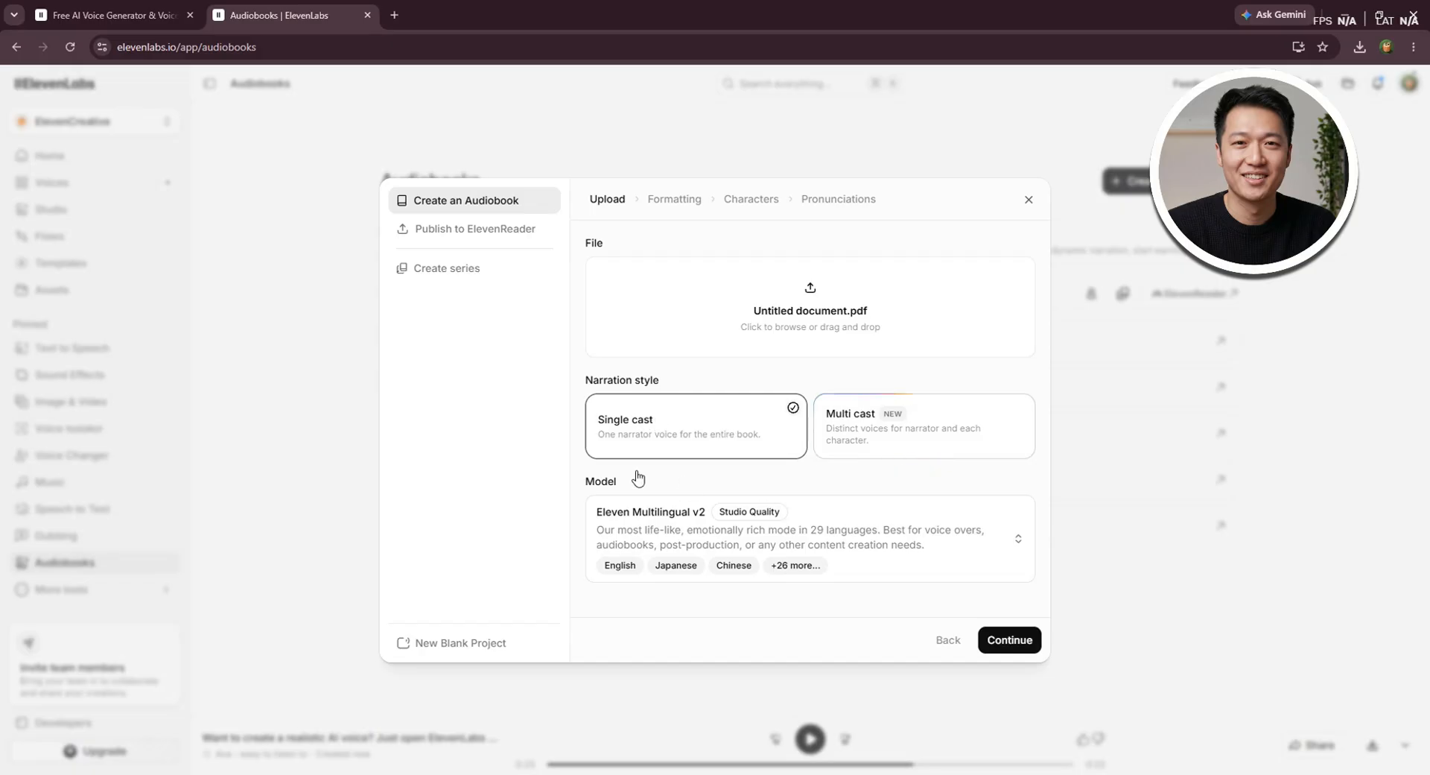
click(884, 555)
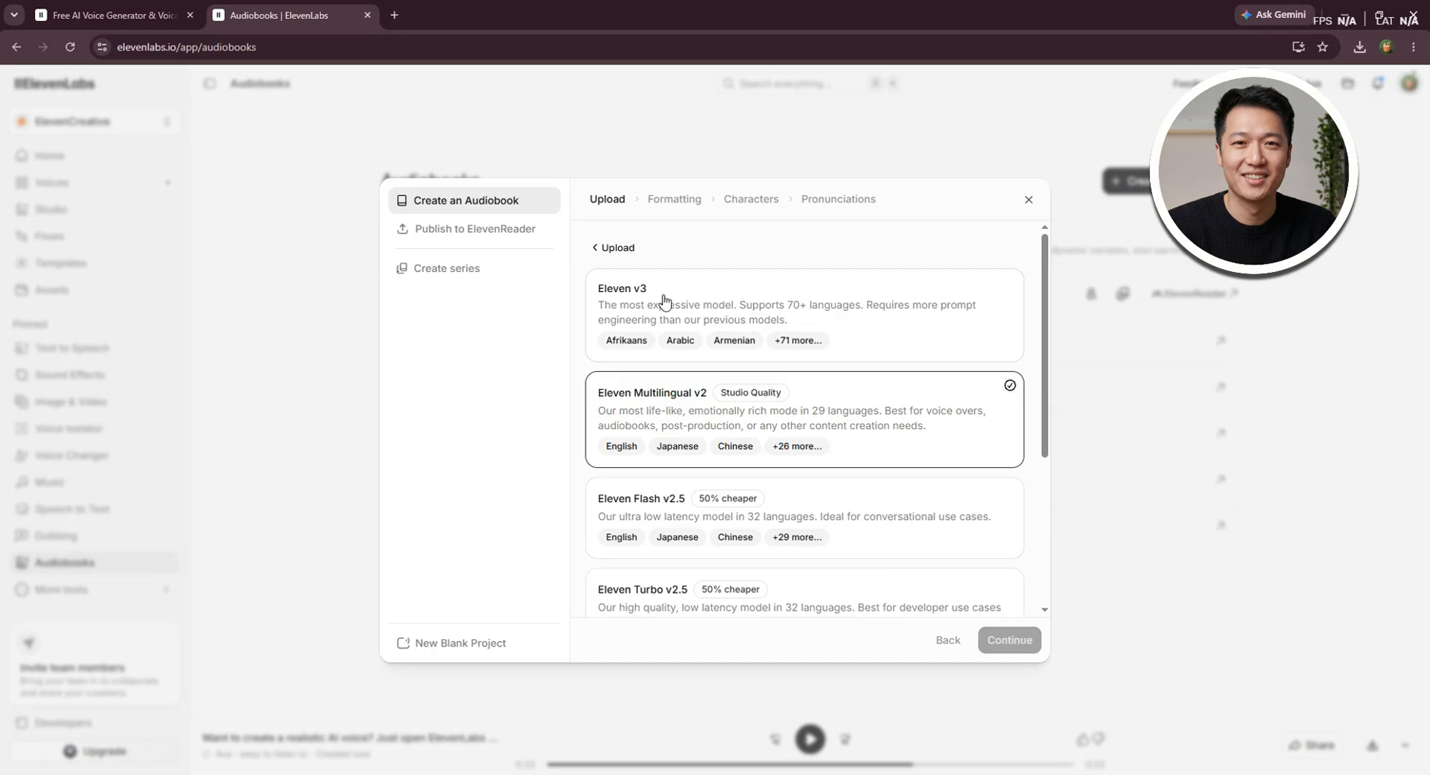
scroll(726, 497, down, 1)
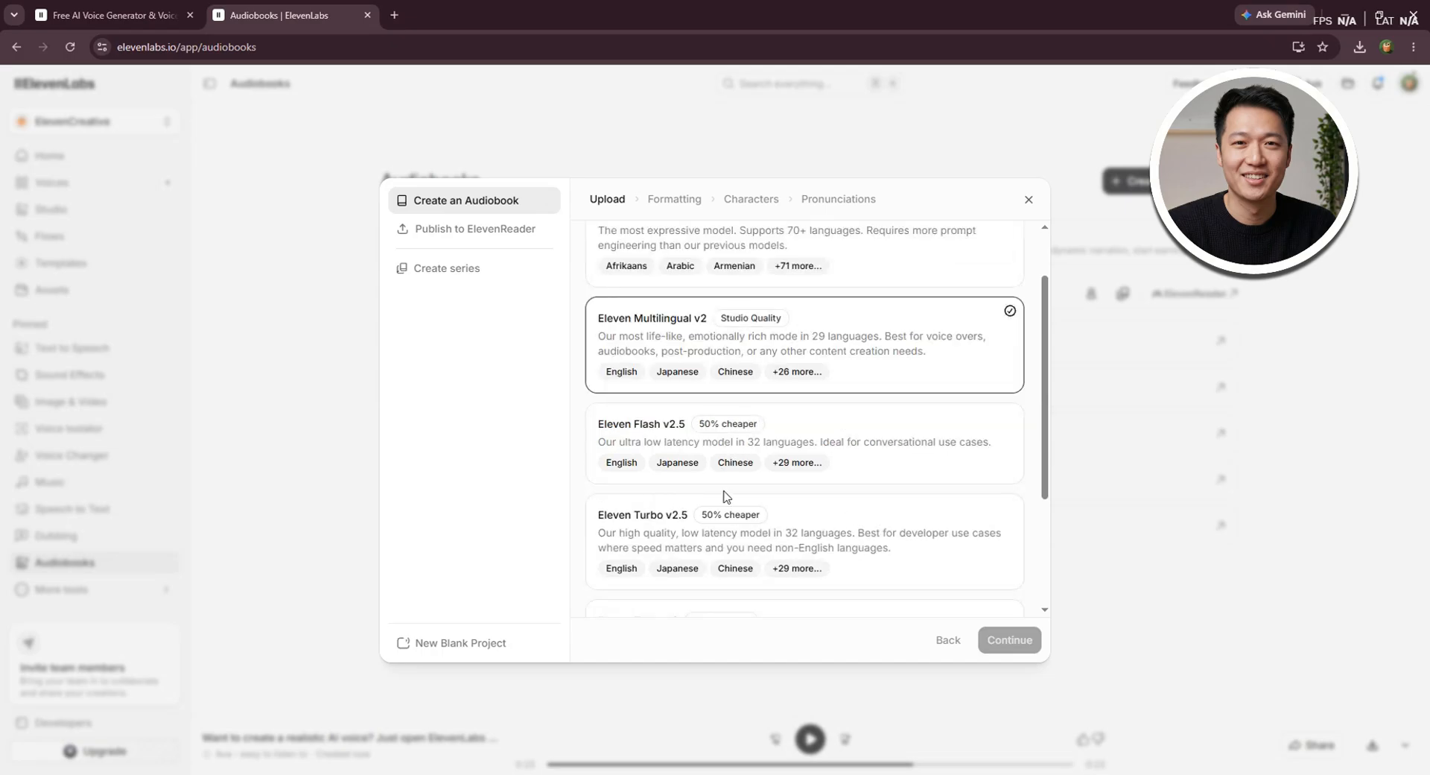
scroll(758, 460, down, 1)
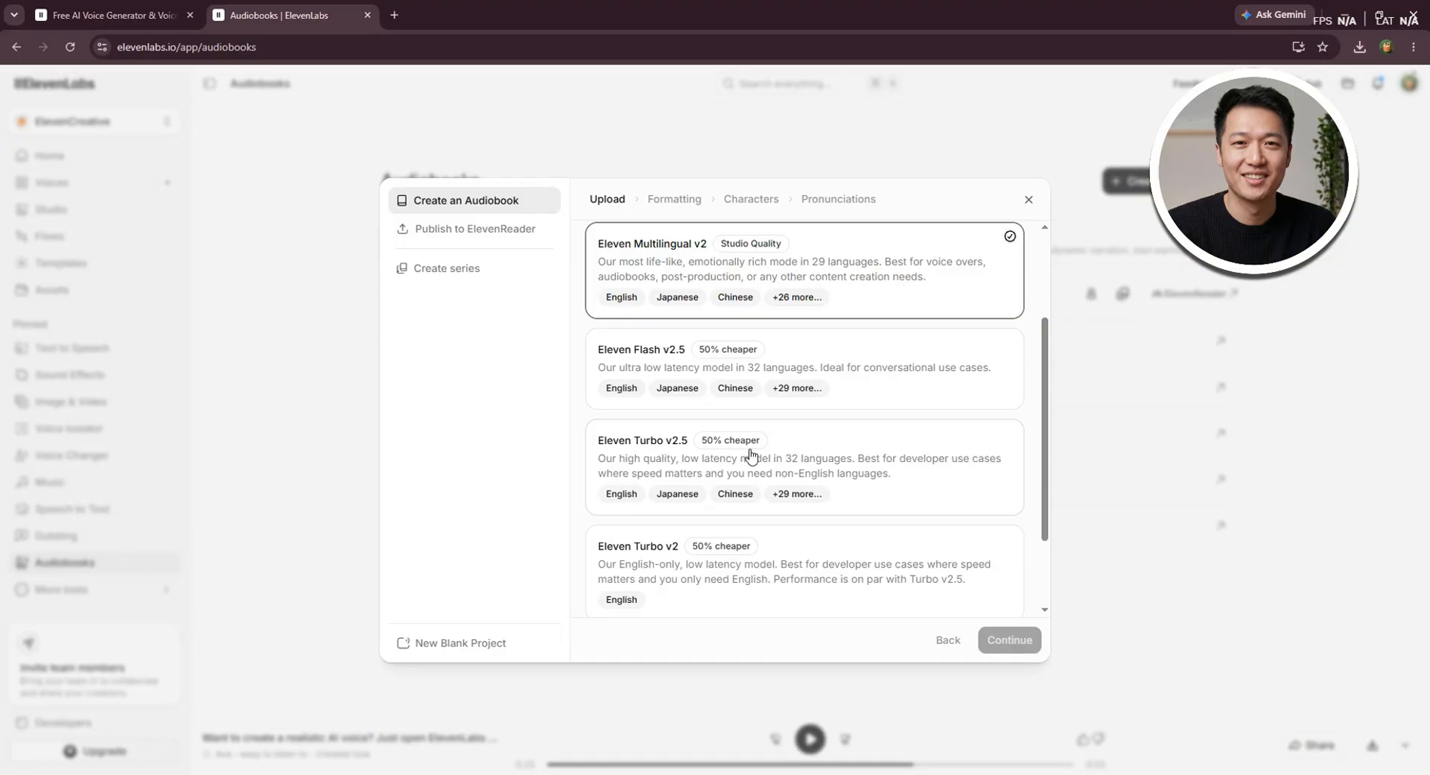
scroll(751, 456, down, 1)
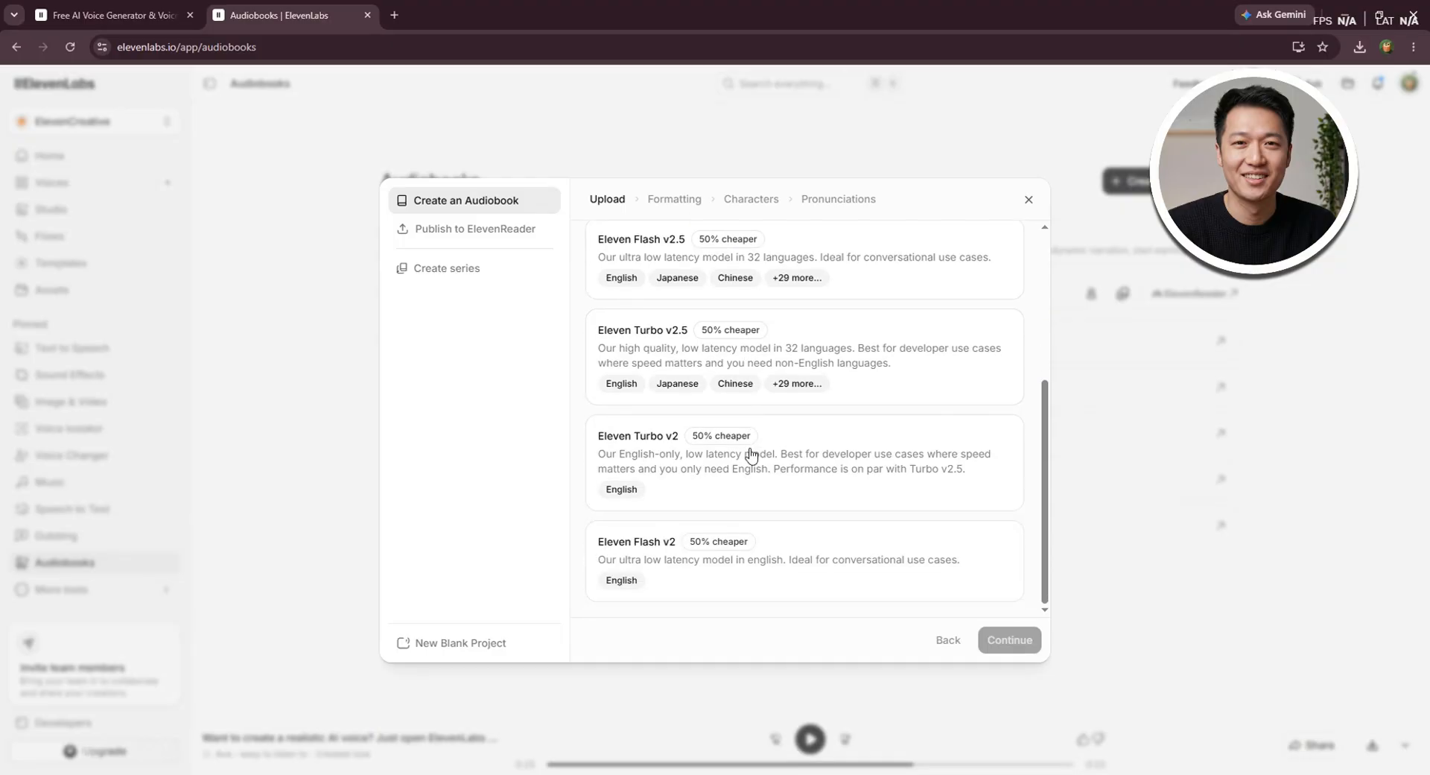
scroll(766, 437, up, 3)
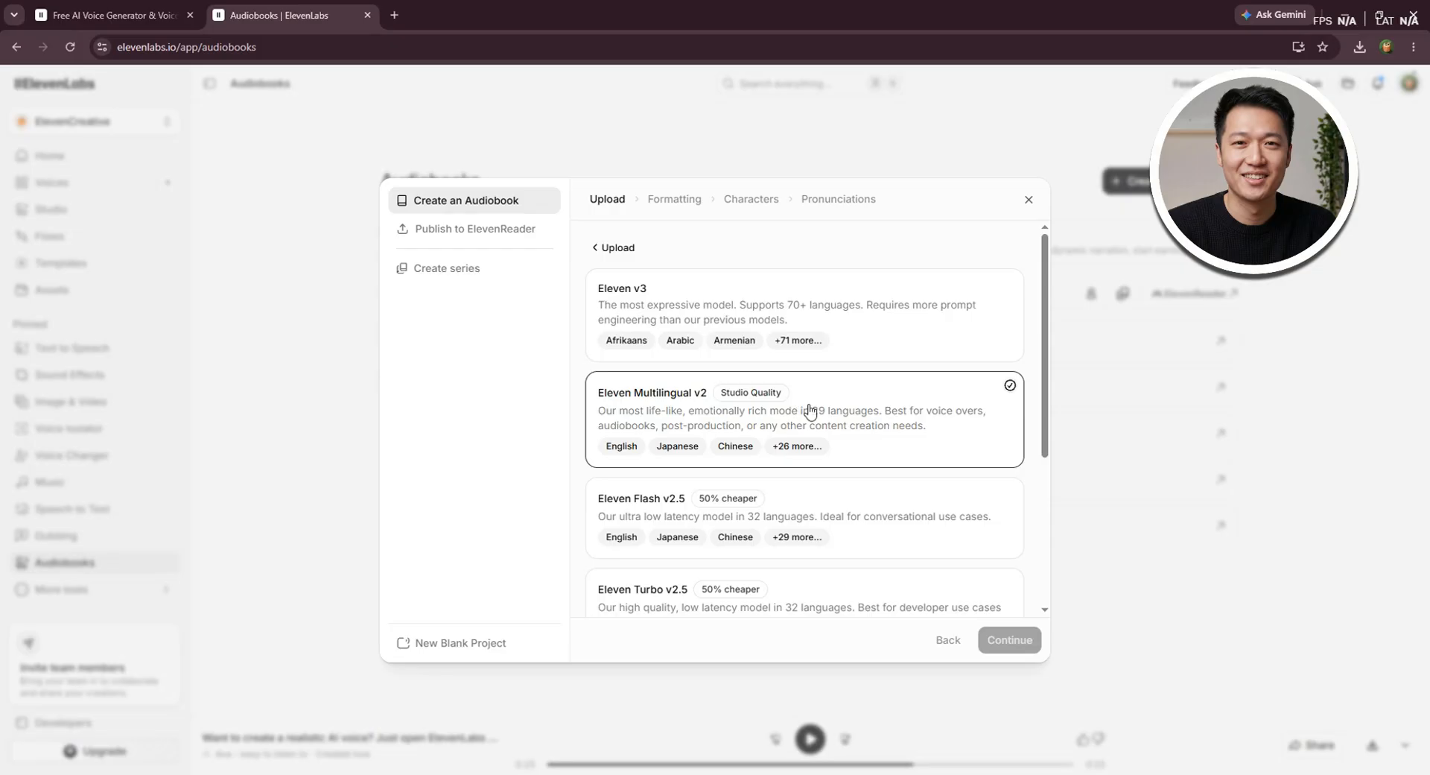
click(665, 402)
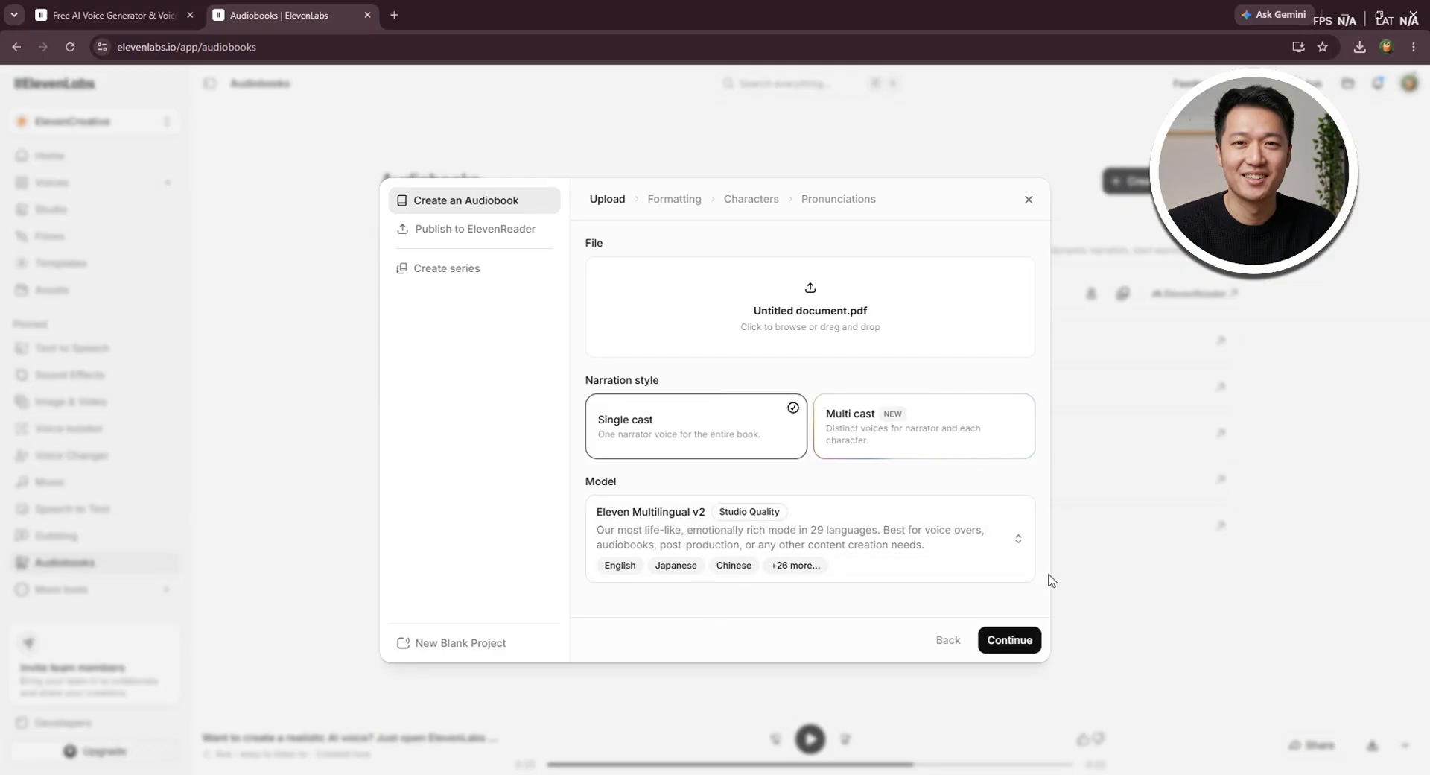
click(1010, 649)
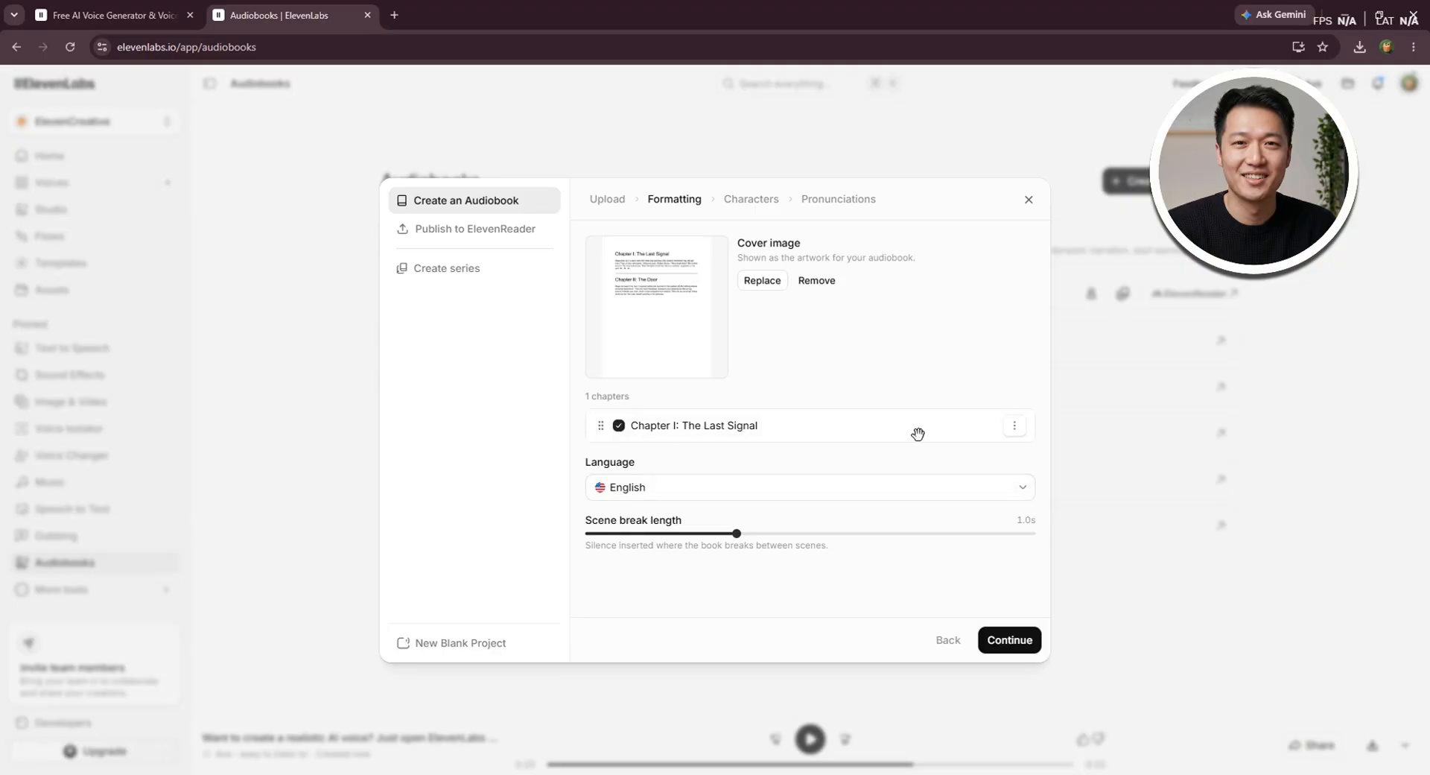
Split the chapter "Chapter I: The Last Signal" directly below the "Chapter II: The Door" heading
click(1015, 427)
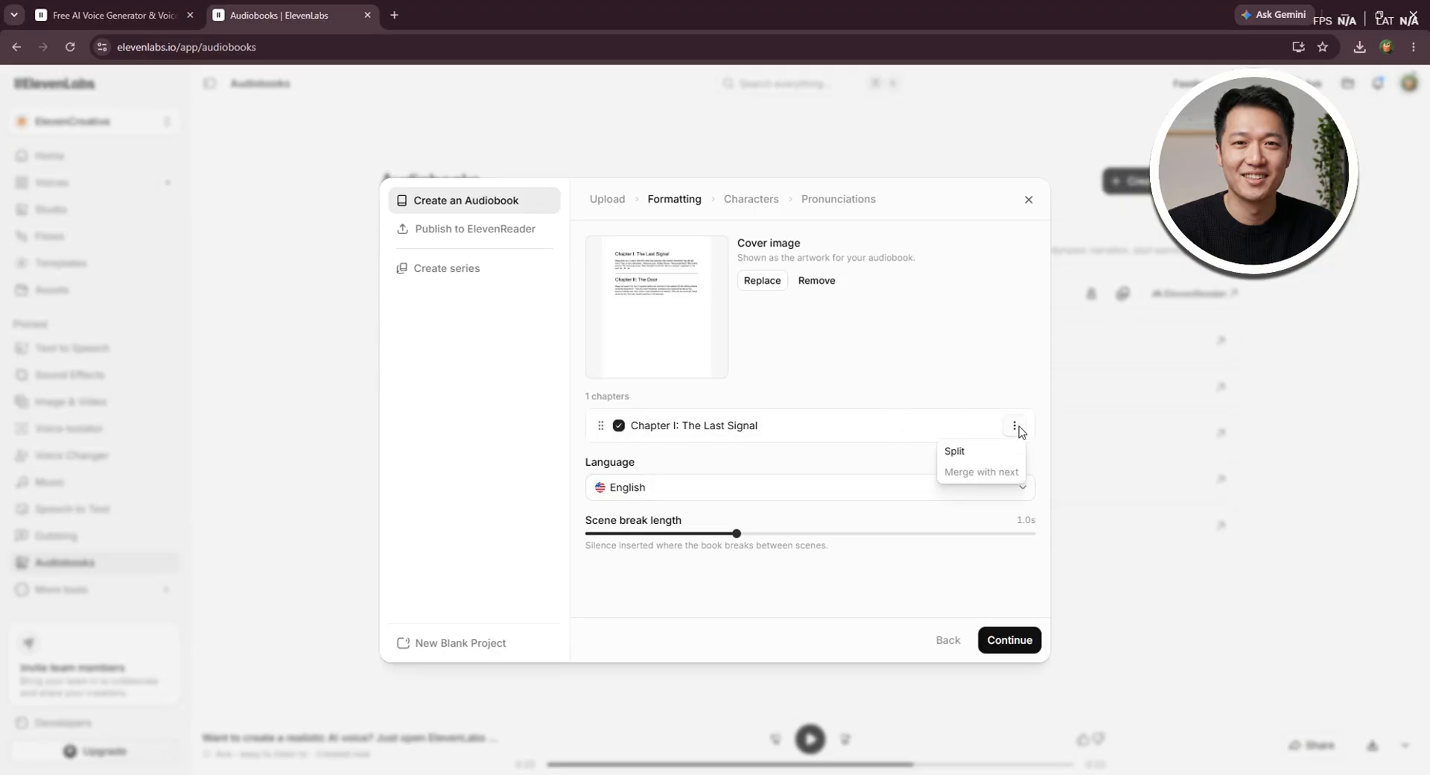
click(961, 451)
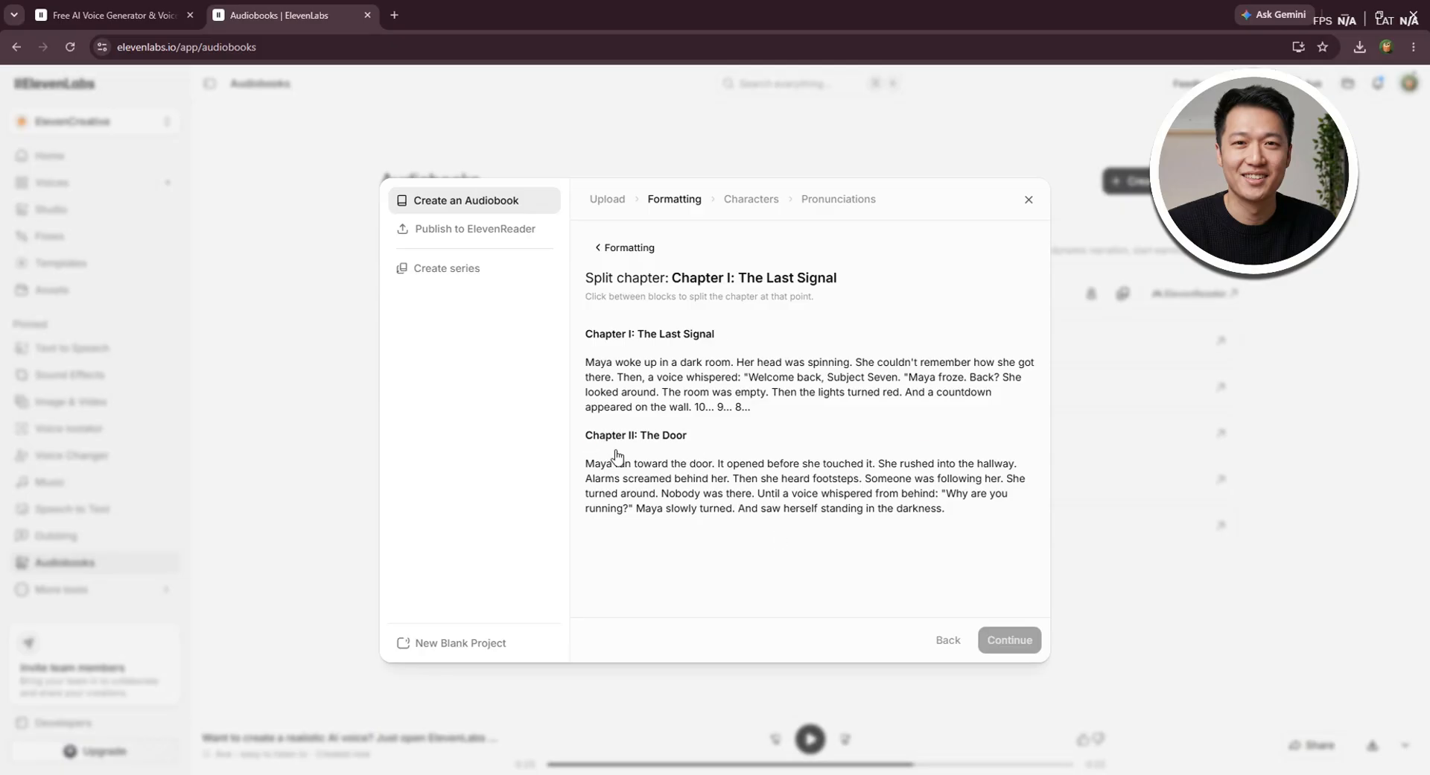
drag(686, 435, 975, 544)
click(587, 434)
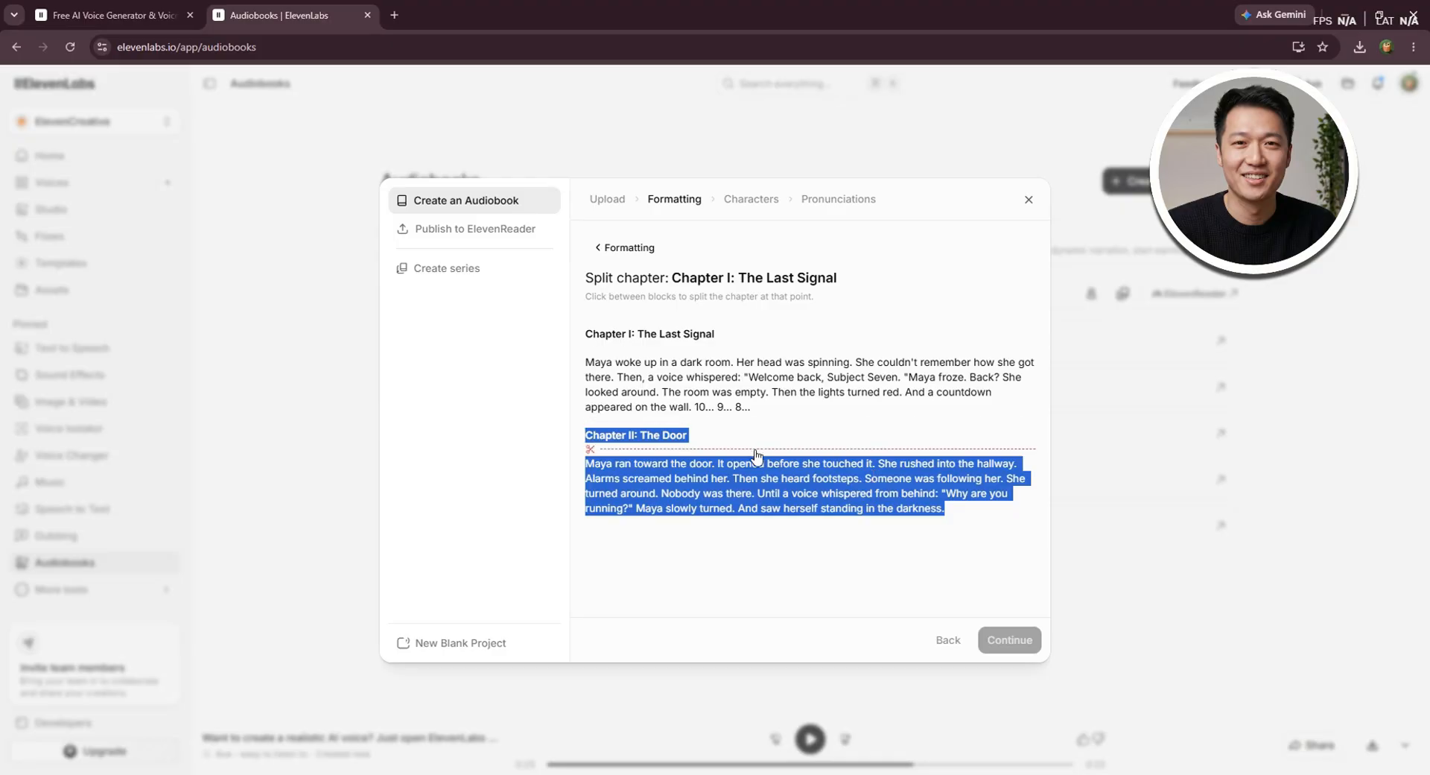
click(795, 460)
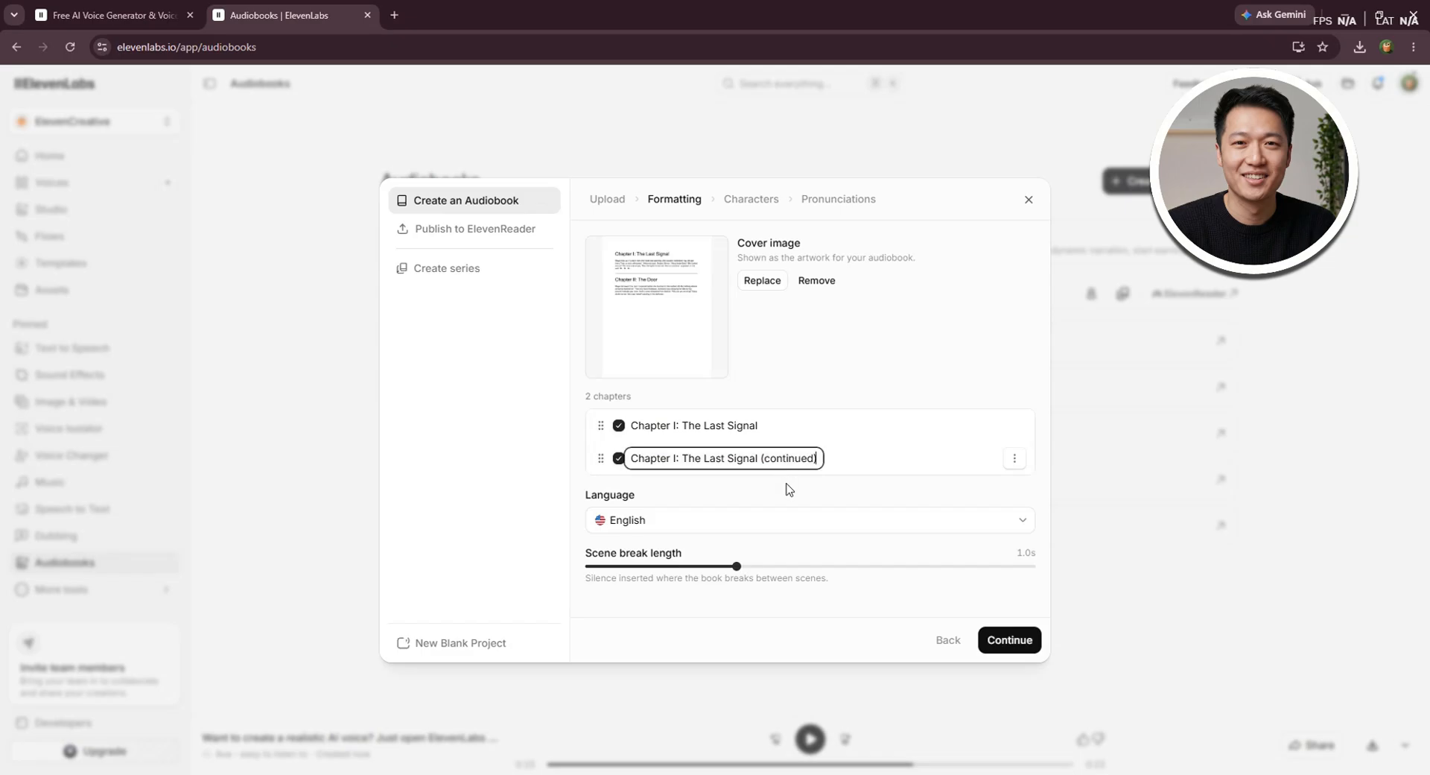
Rename the second chapter as "Chapter II: The Door (continued)", using the heading text copied from the source PDF
key(alt+Tab)
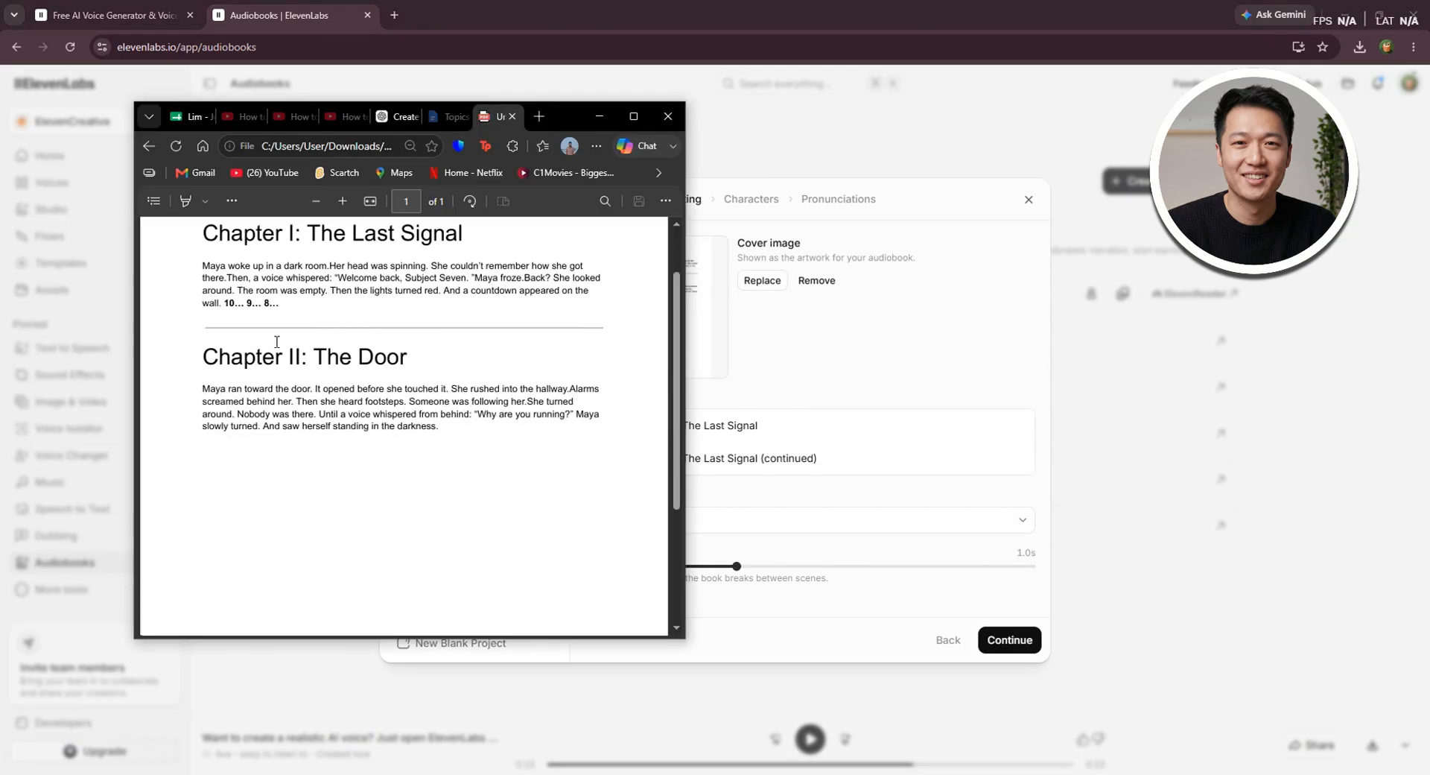
drag(213, 356, 406, 358)
key(ctrl+c)
key(alt+Tab)
drag(758, 458, 616, 463)
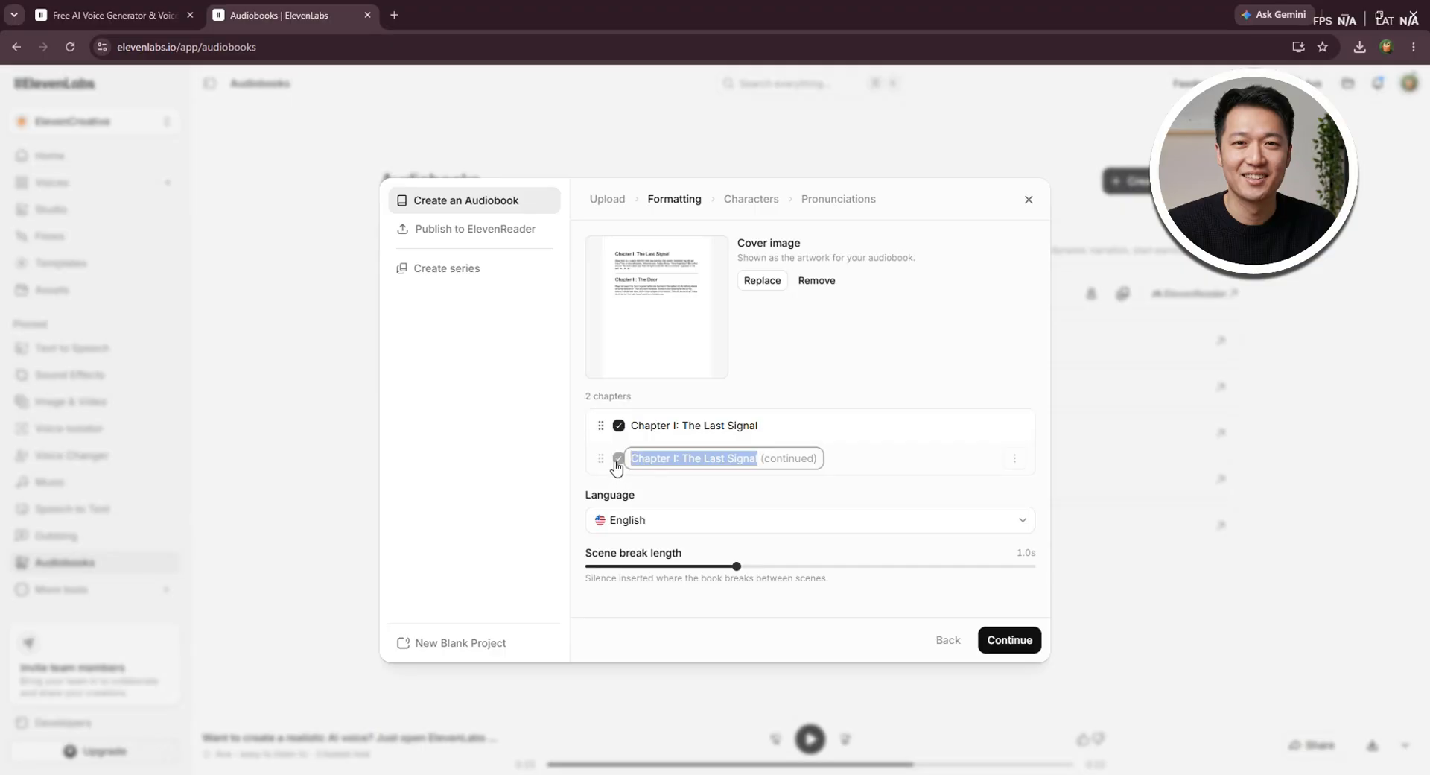
key(ctrl+v)
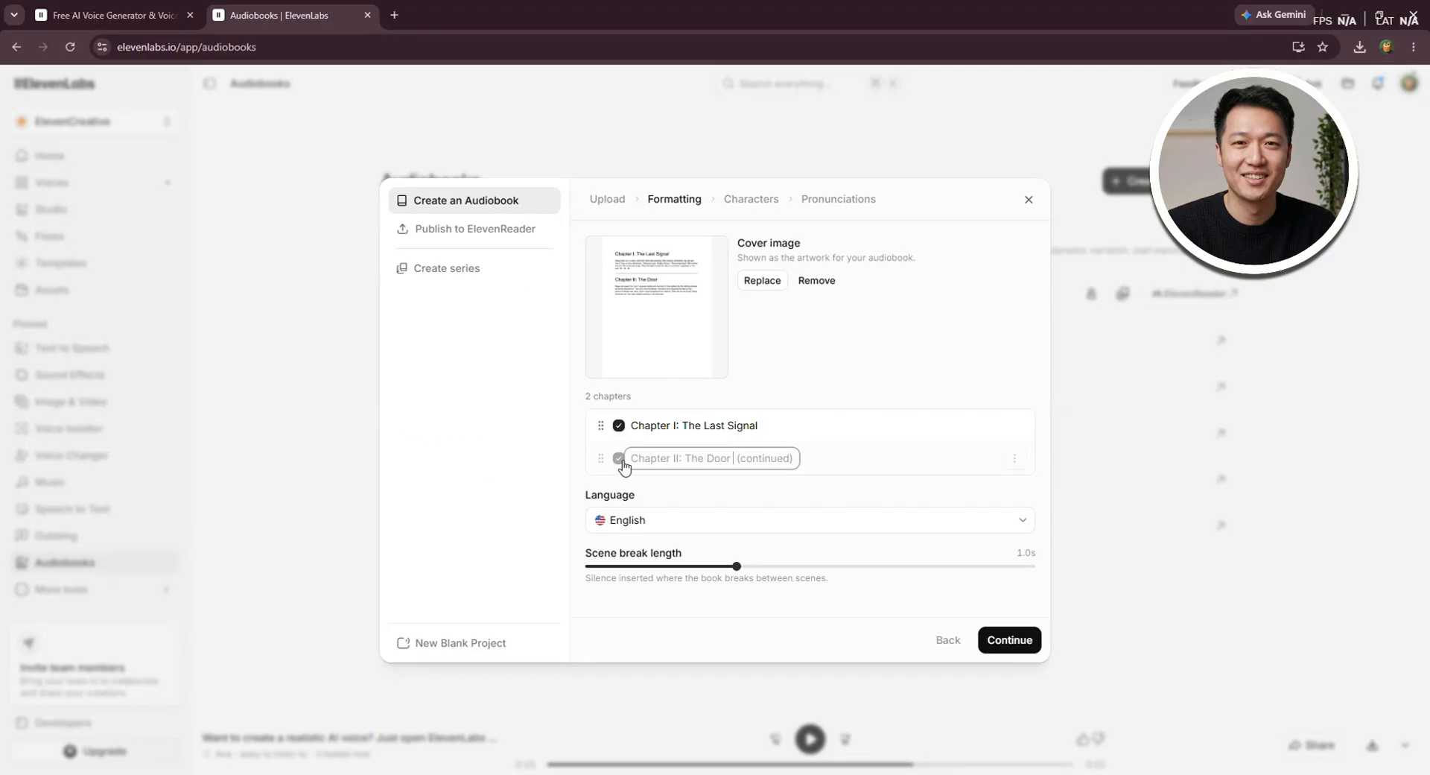
click(870, 459)
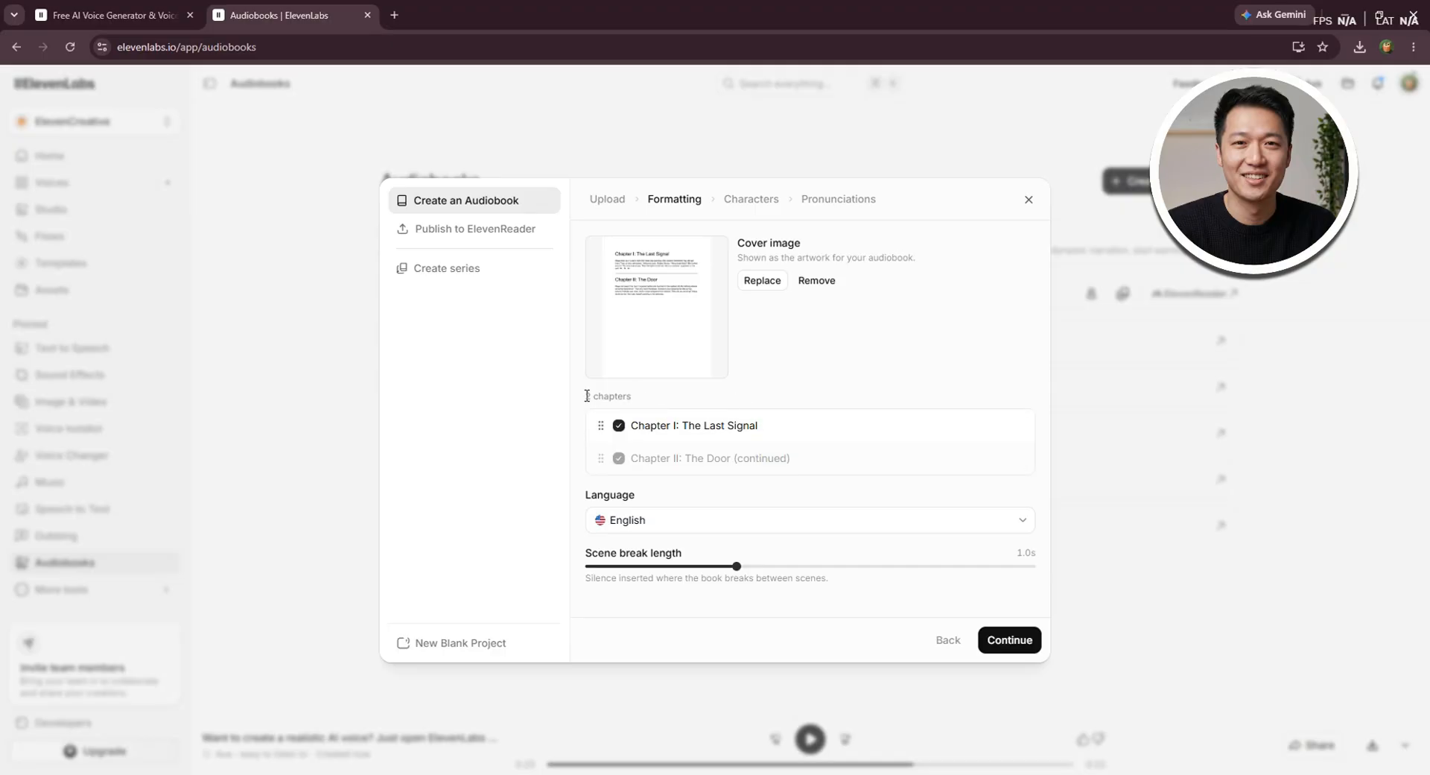
drag(587, 396, 645, 400)
click(765, 387)
Keep English as the audiobook language, set the scene break length to 0.3 s, and proceed to the characters
click(627, 524)
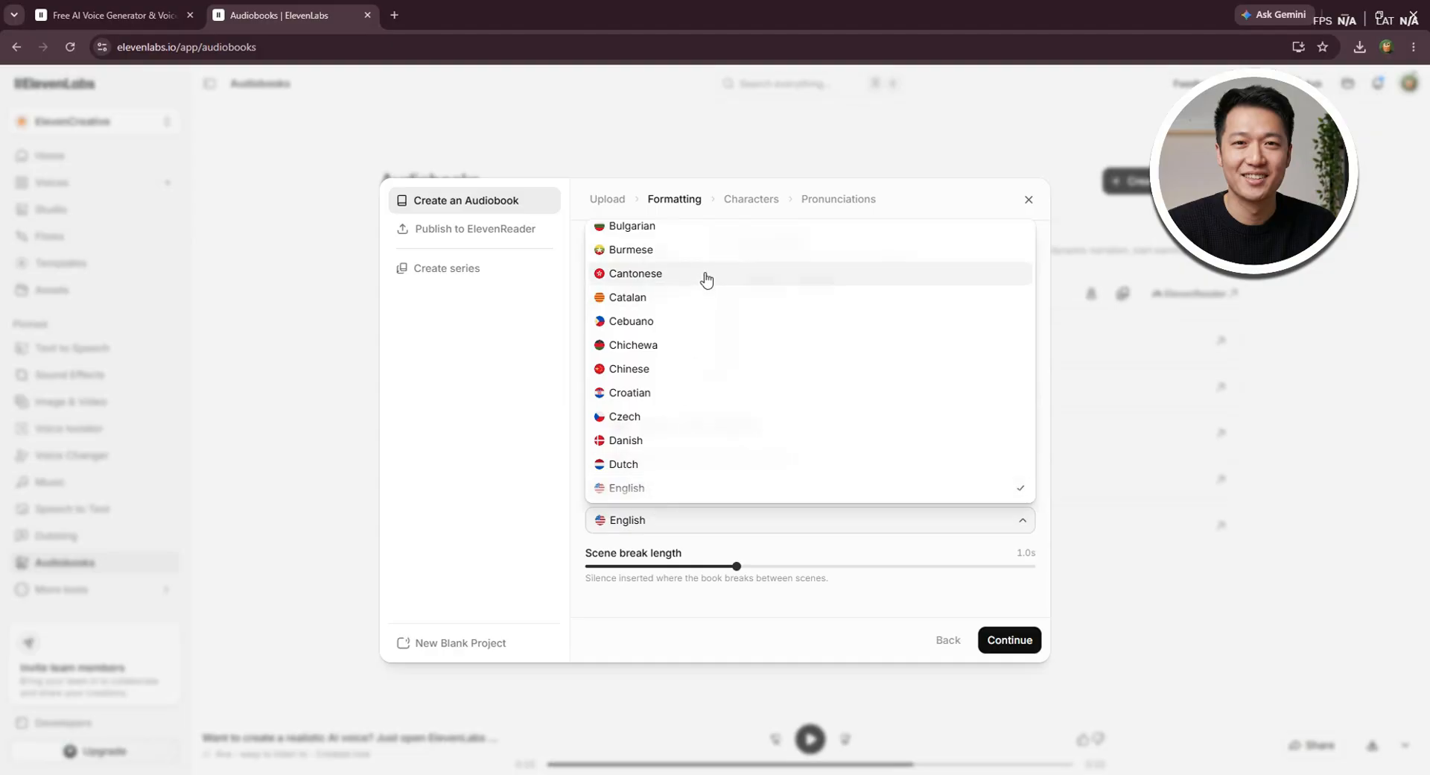
scroll(706, 279, down, 1)
scroll(701, 298, down, 6)
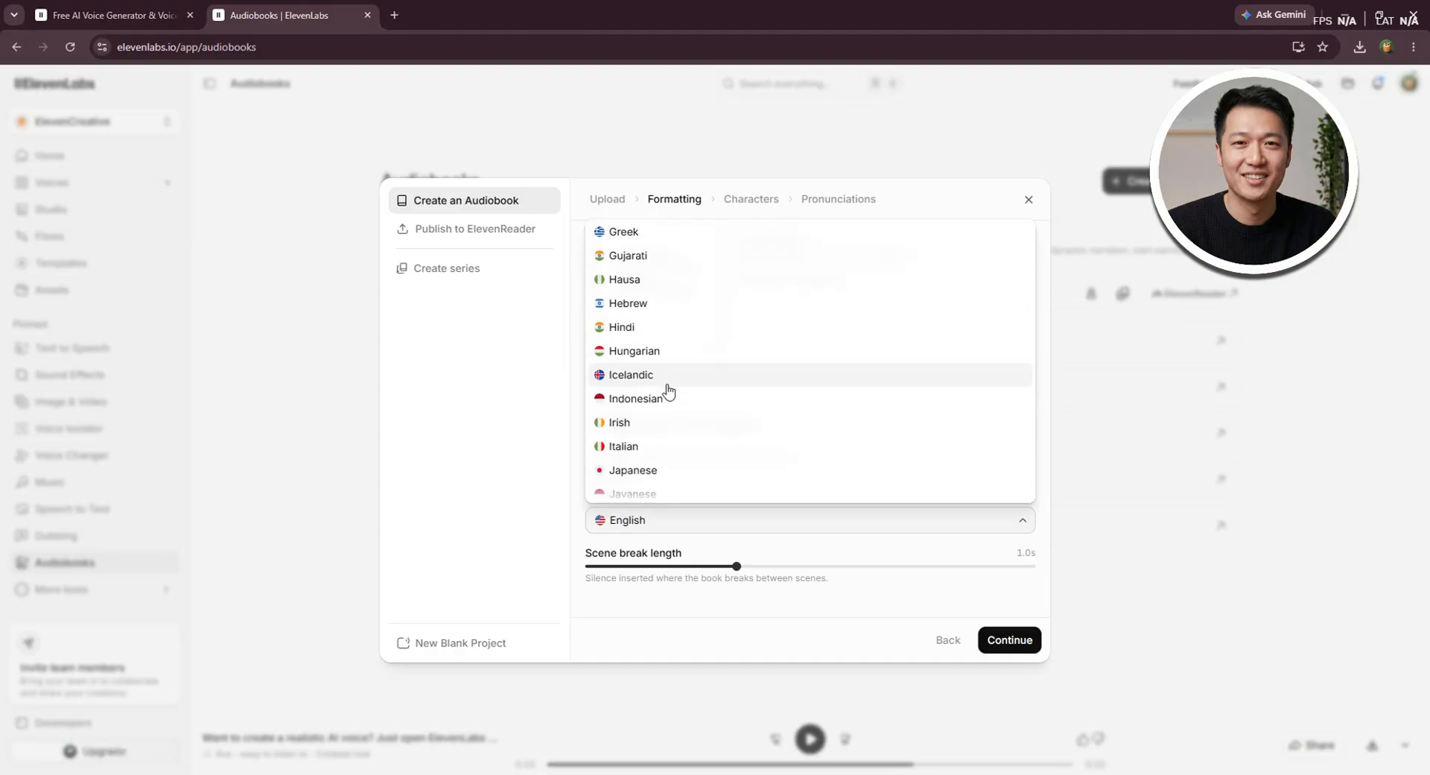
scroll(708, 410, down, 3)
scroll(738, 373, up, 4)
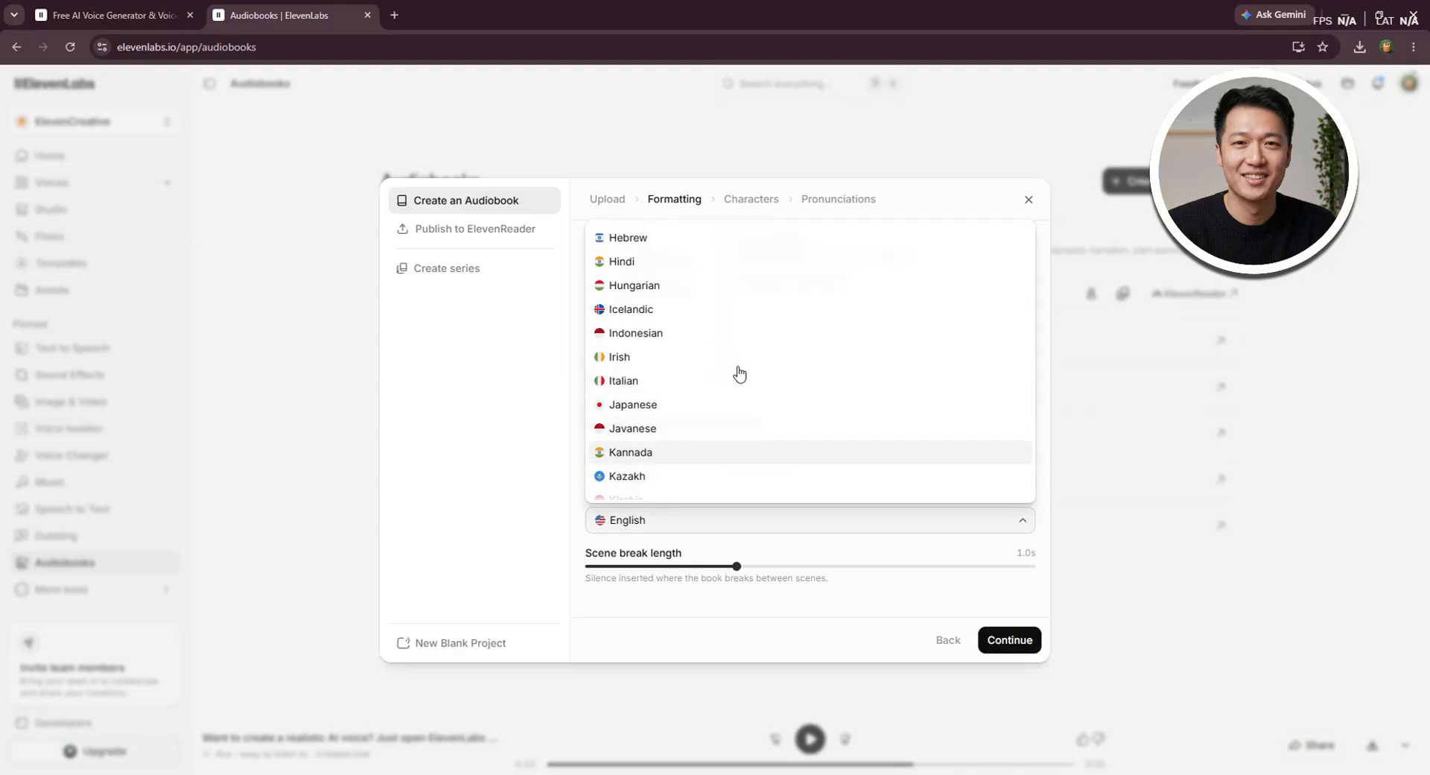
scroll(716, 327, up, 5)
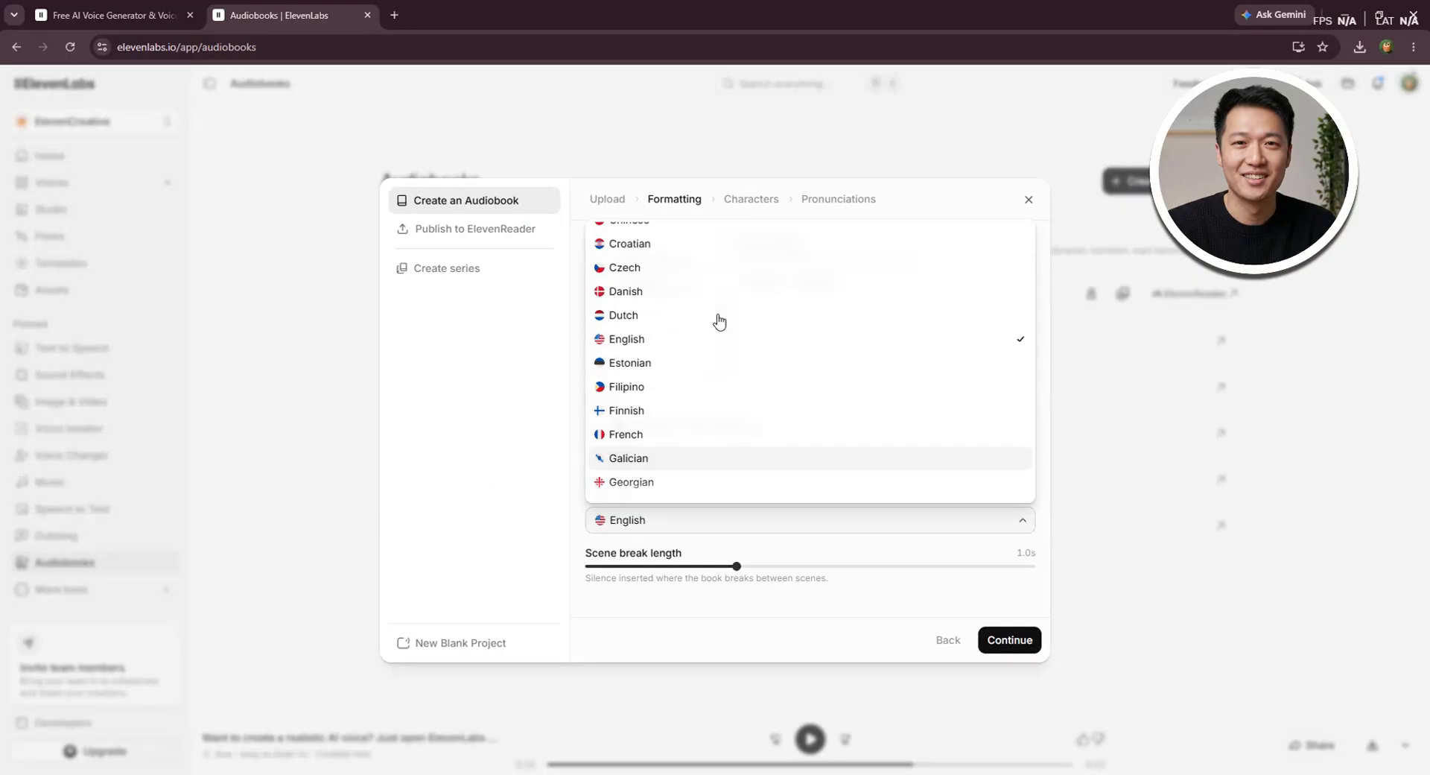
click(622, 340)
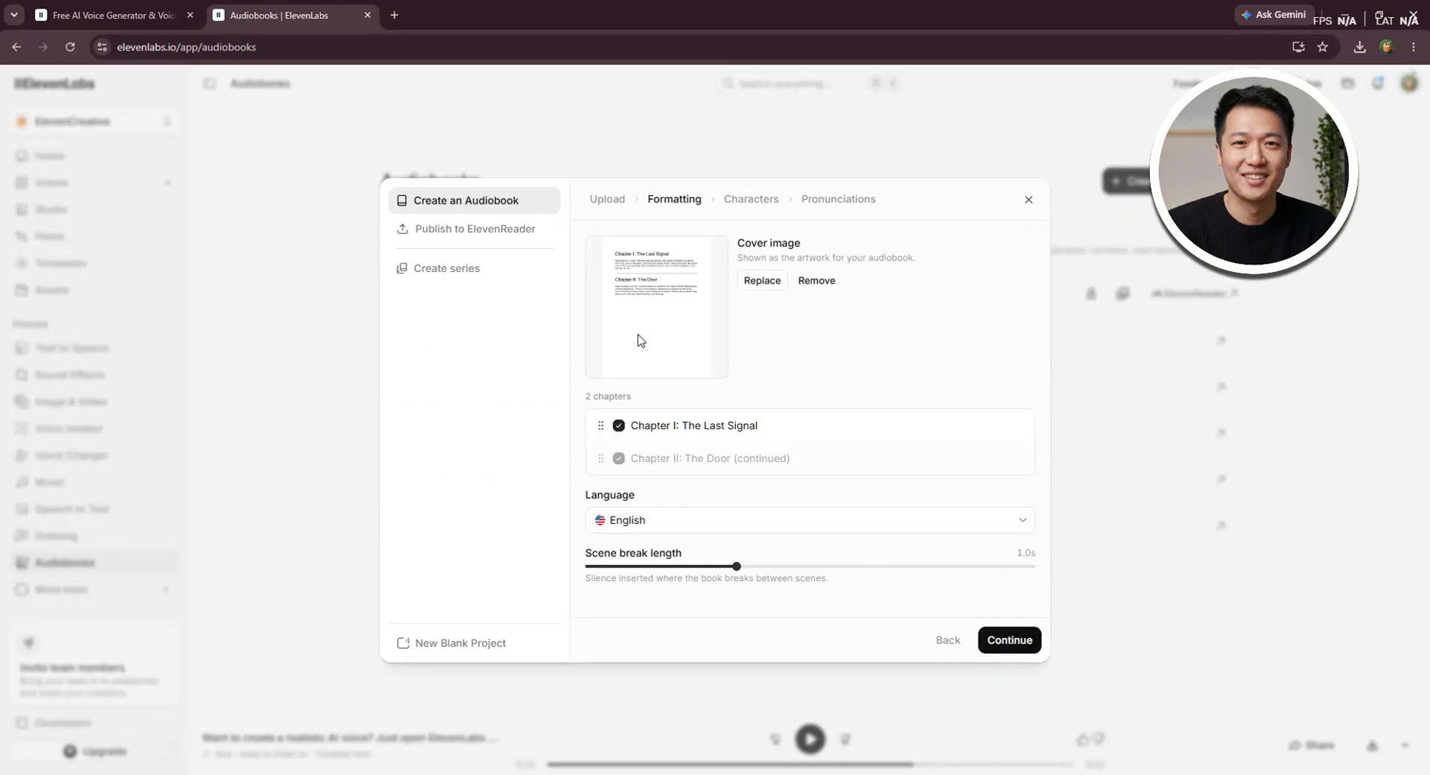
drag(736, 567, 634, 574)
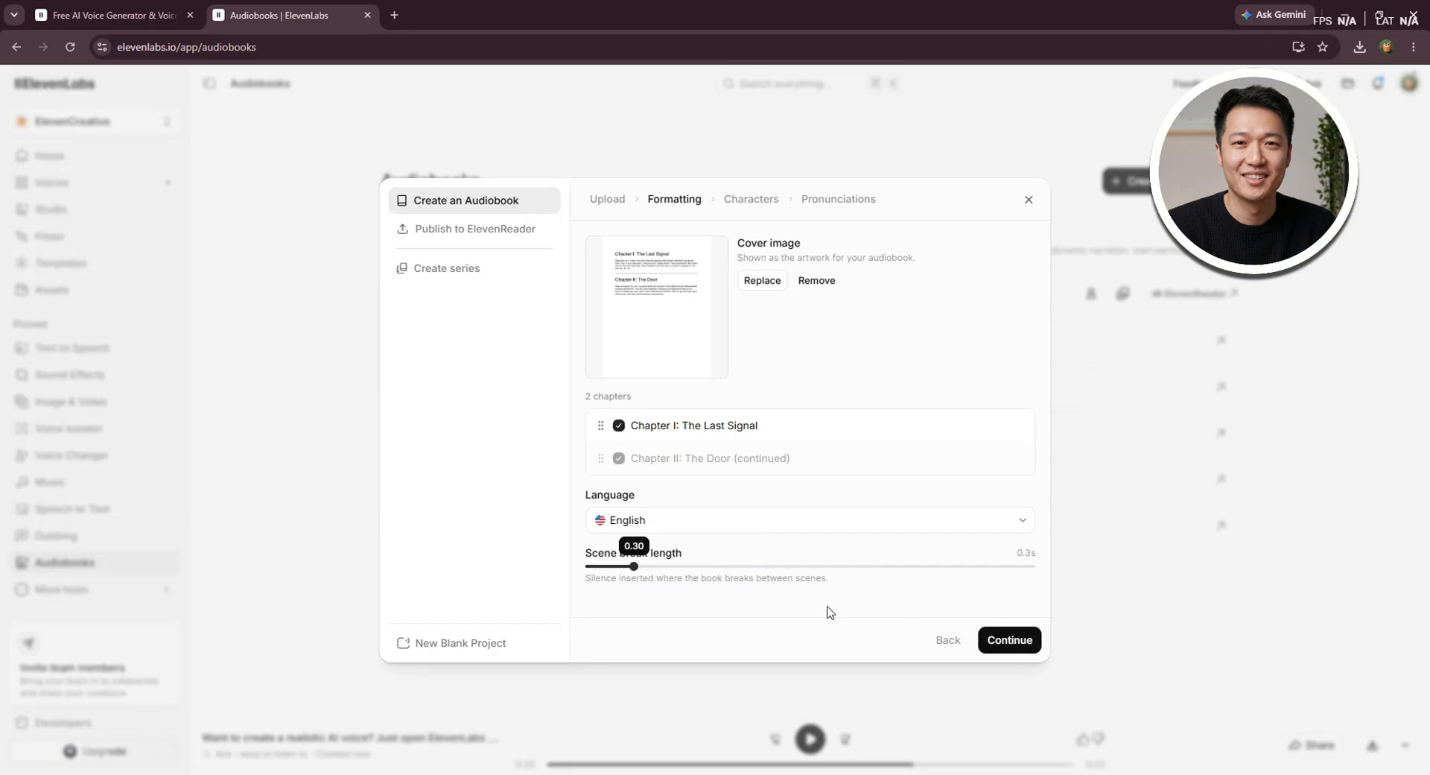
click(1011, 642)
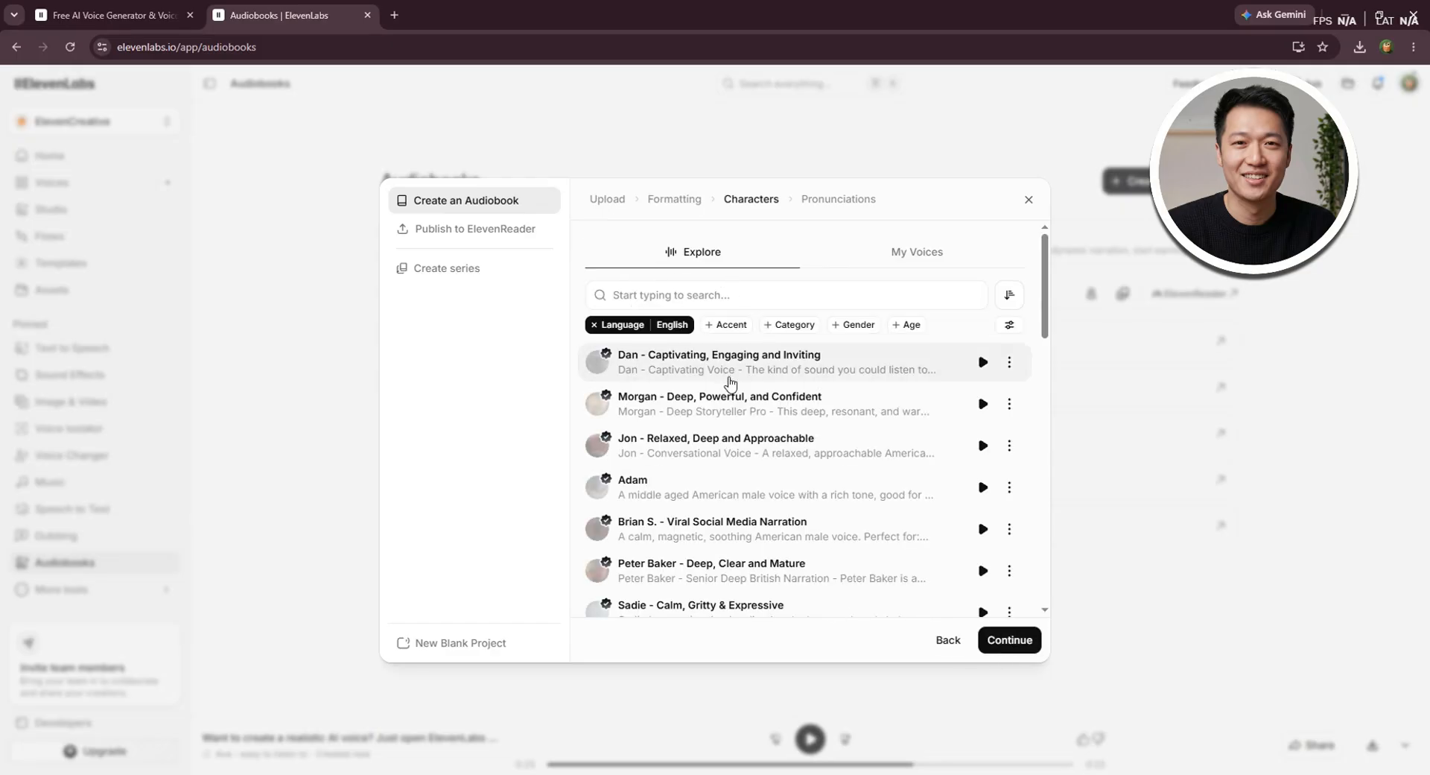
Choose the "Liam - Energetic, Social Media Creator" voice from the personal voice collection as the narrator and proceed to the pronunciations
scroll(757, 423, down, 3)
scroll(752, 417, up, 3)
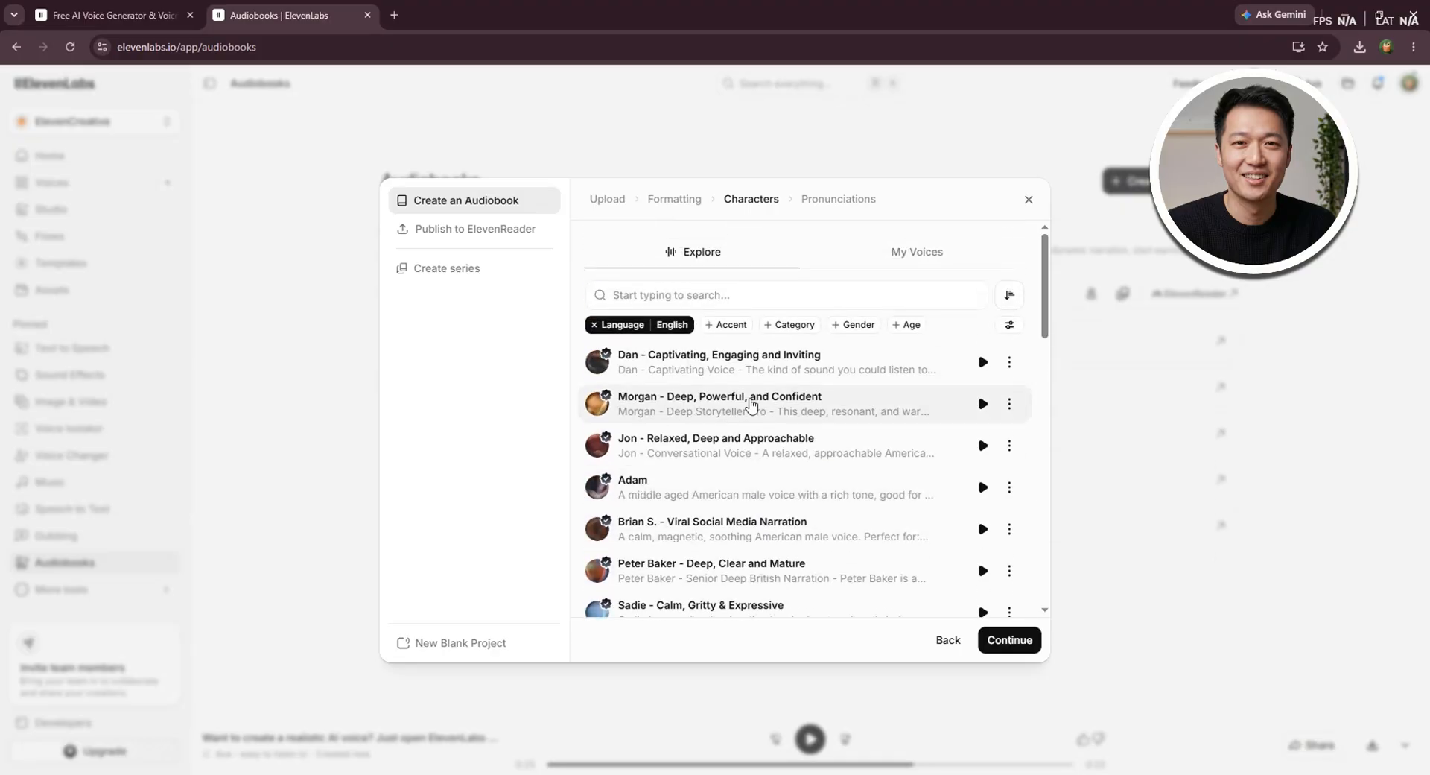
click(901, 250)
scroll(730, 409, down, 3)
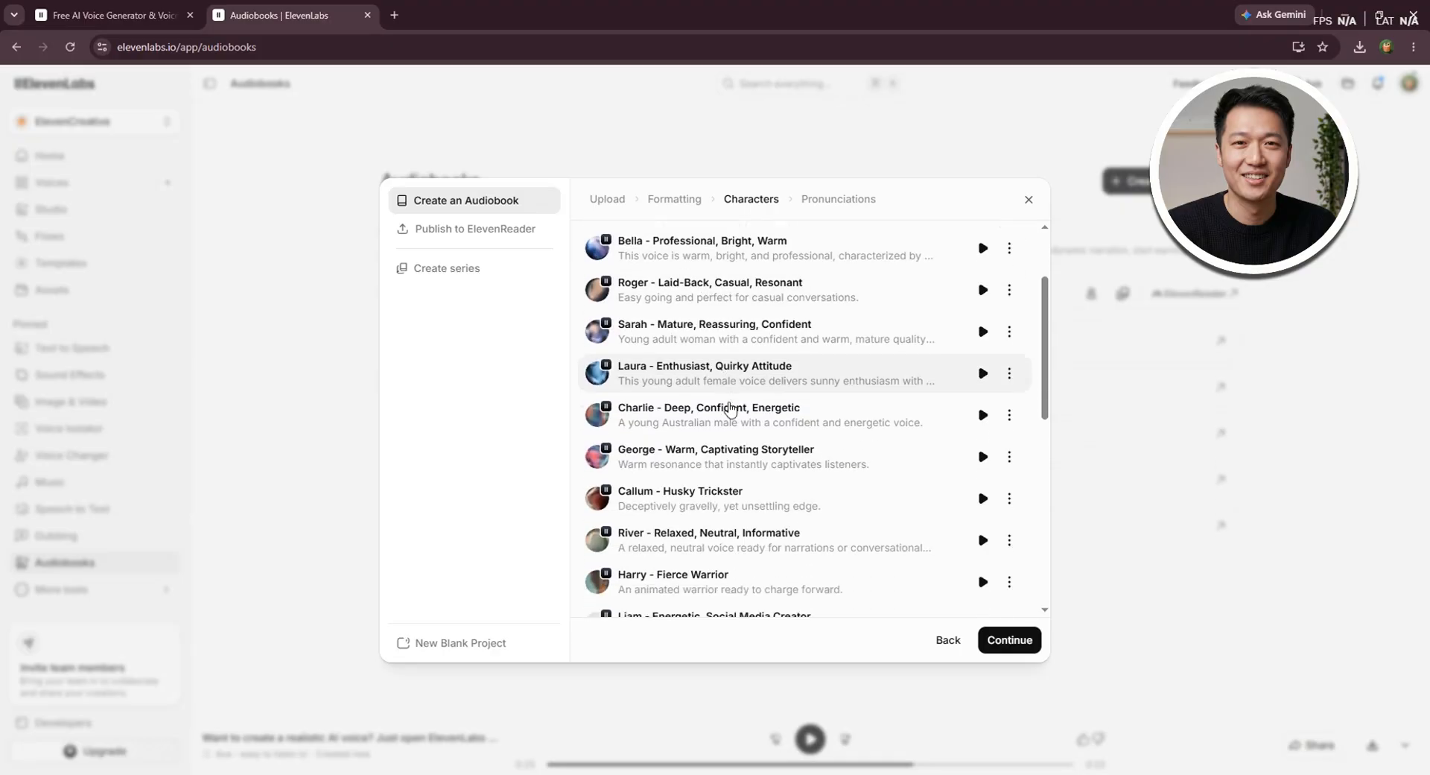
scroll(730, 408, down, 1)
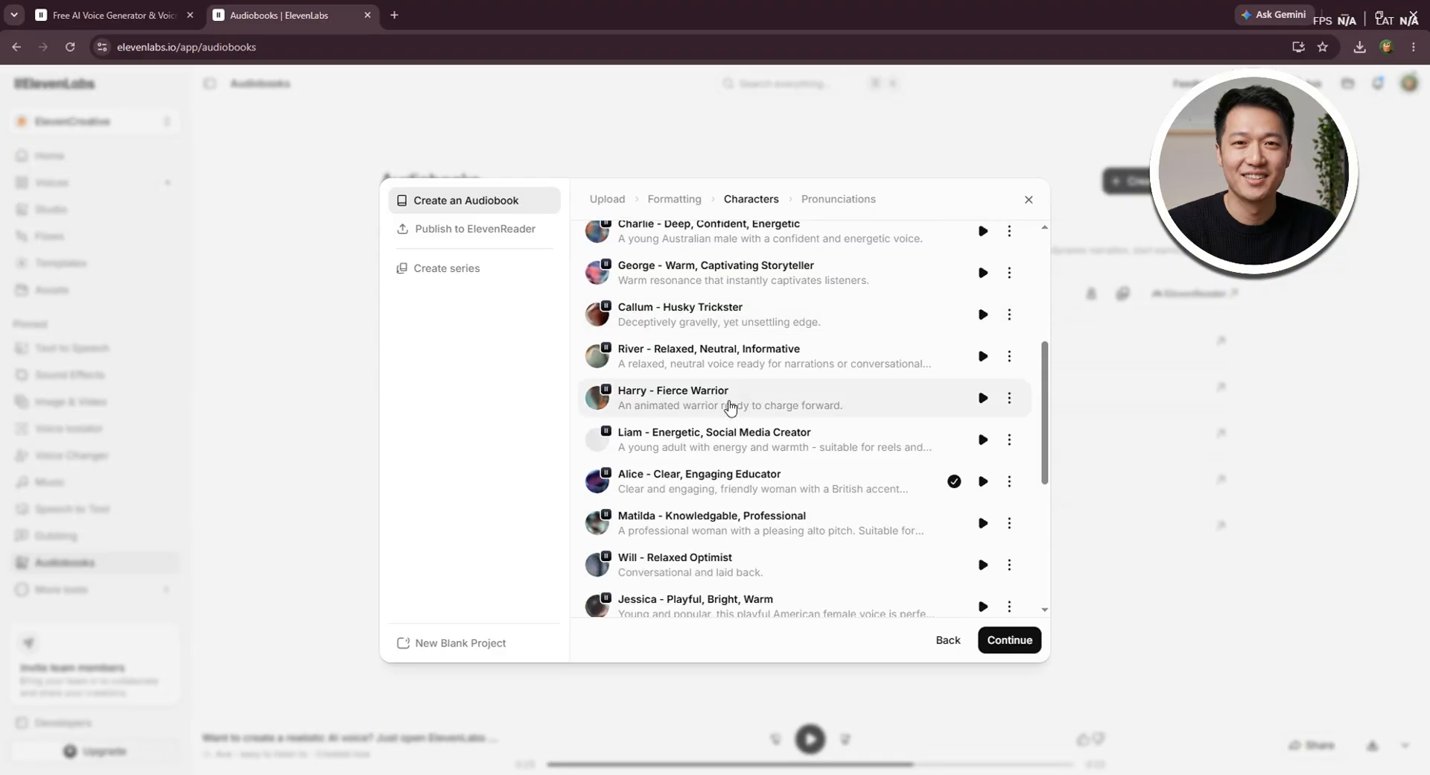
click(625, 447)
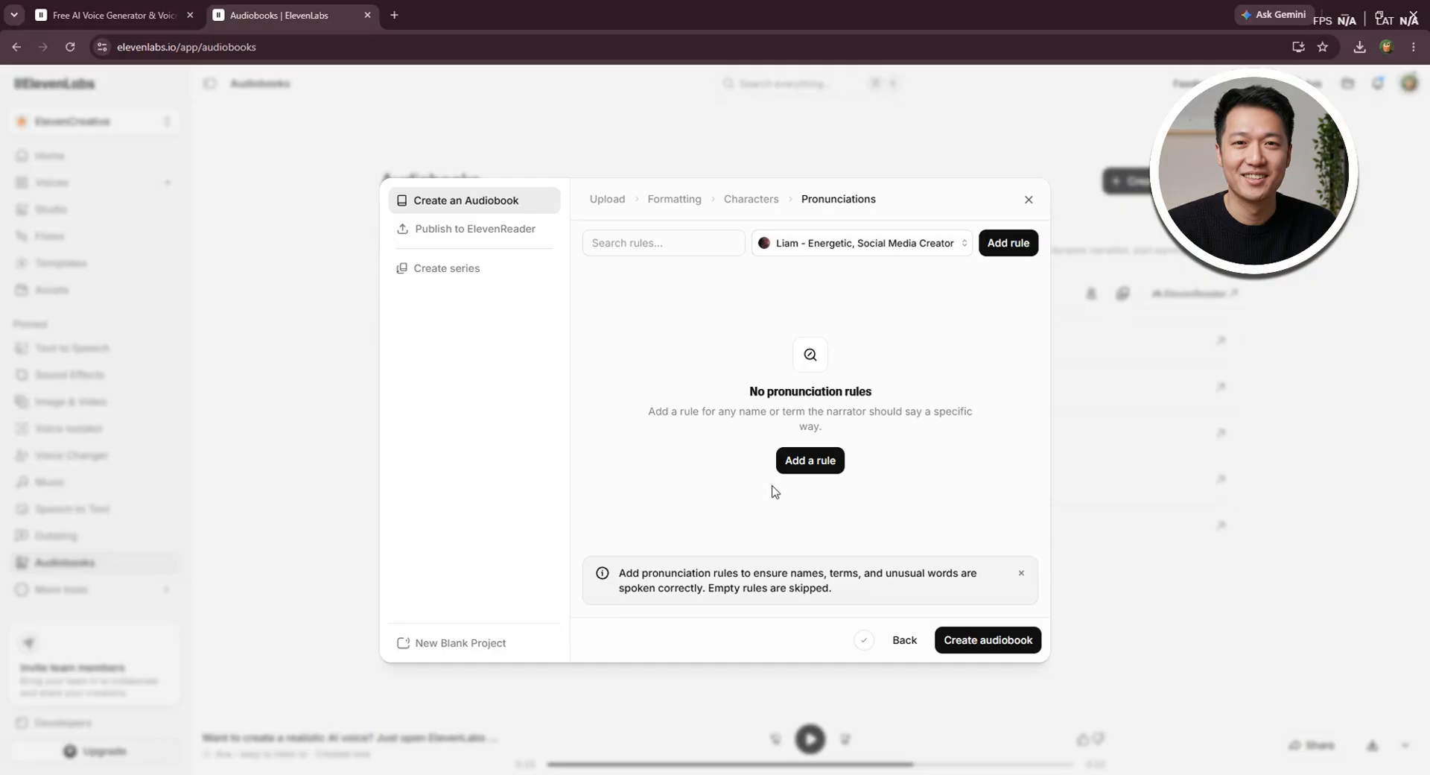
Add an empty pronunciation rule to view its type options, and delete it again
click(814, 468)
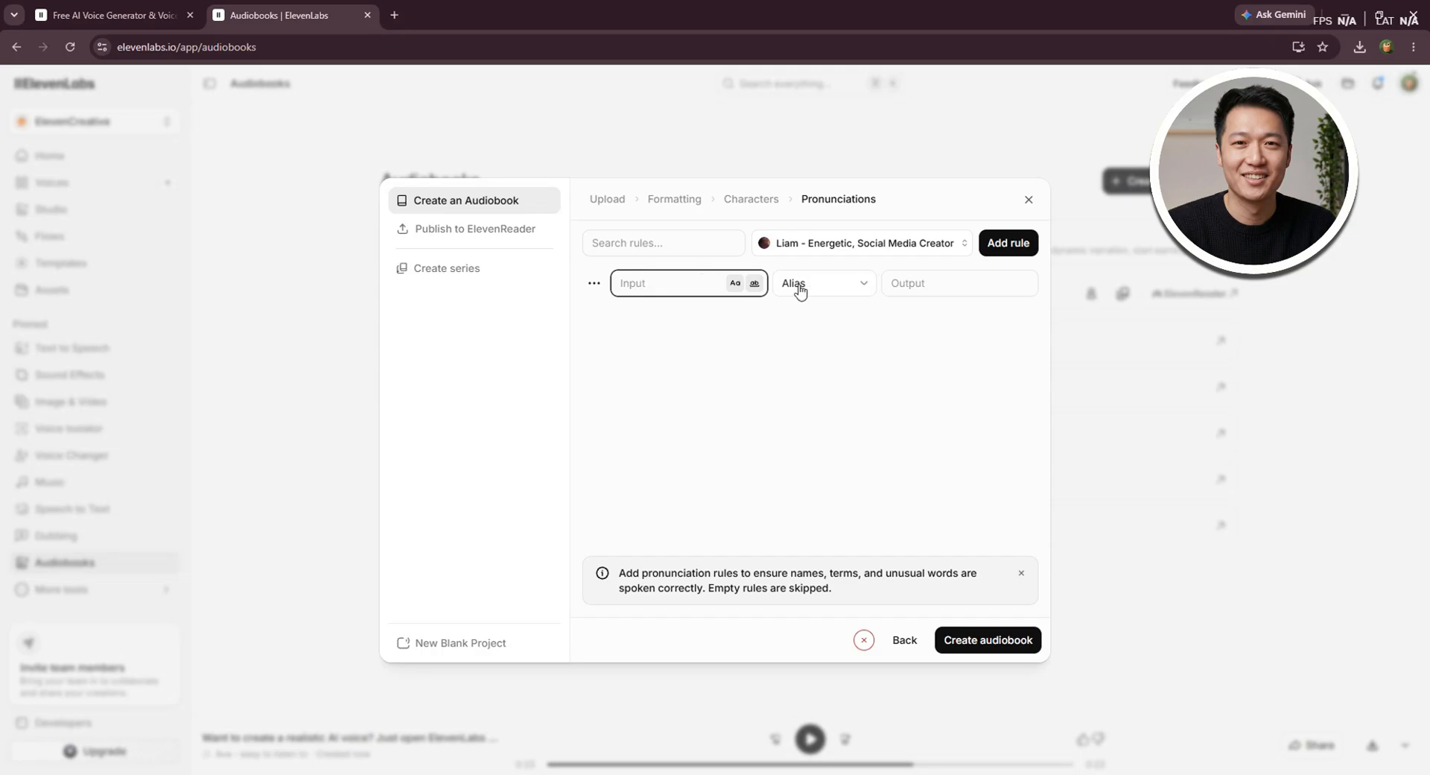
click(862, 285)
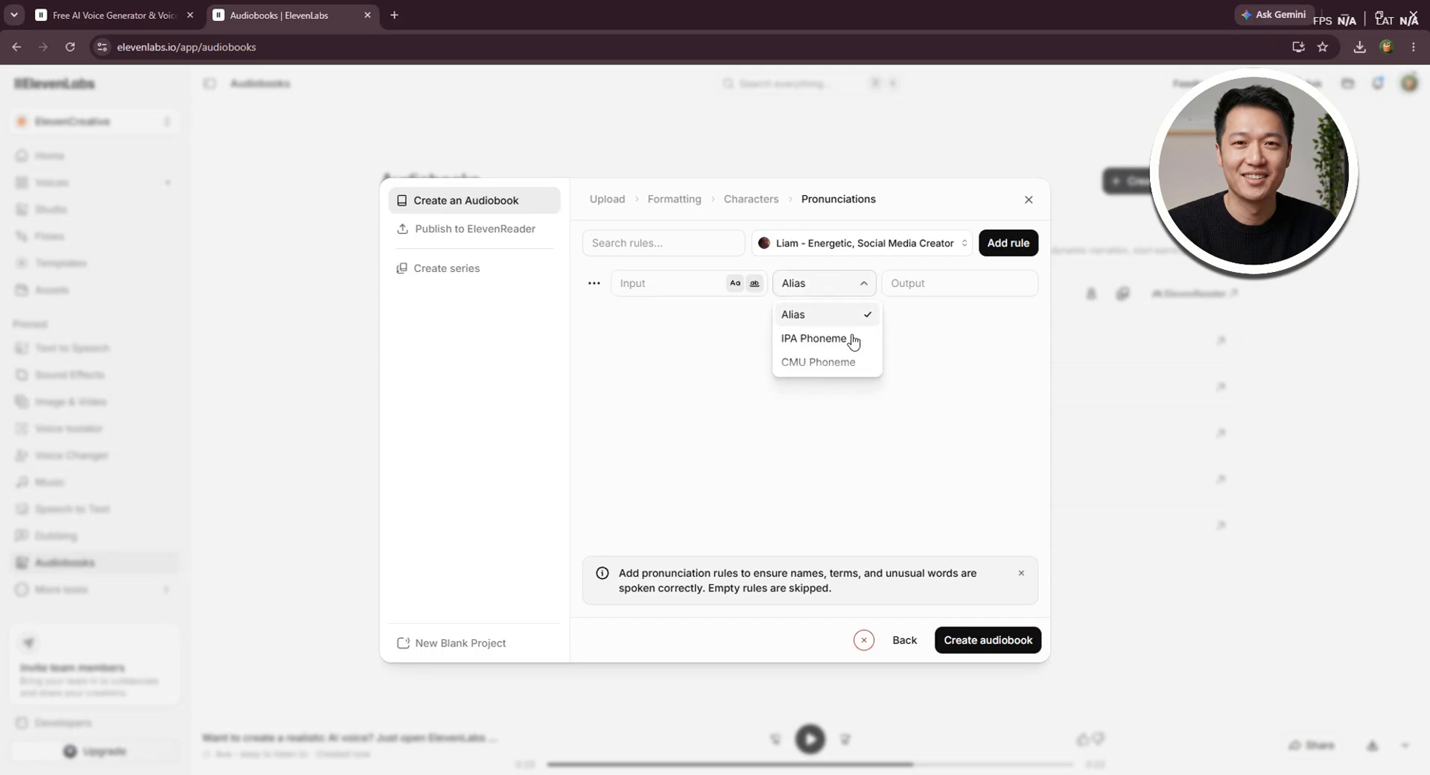
click(949, 377)
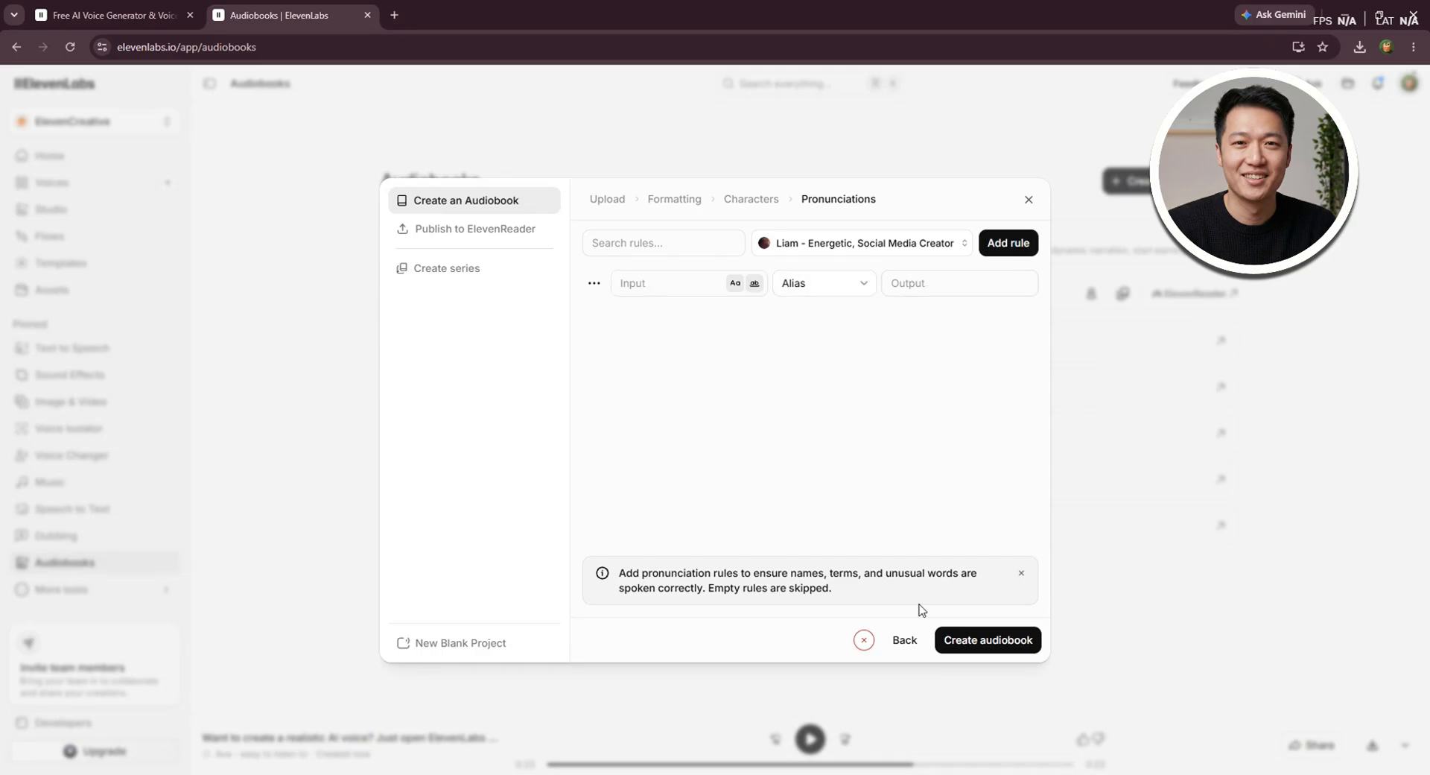
click(1021, 573)
click(593, 283)
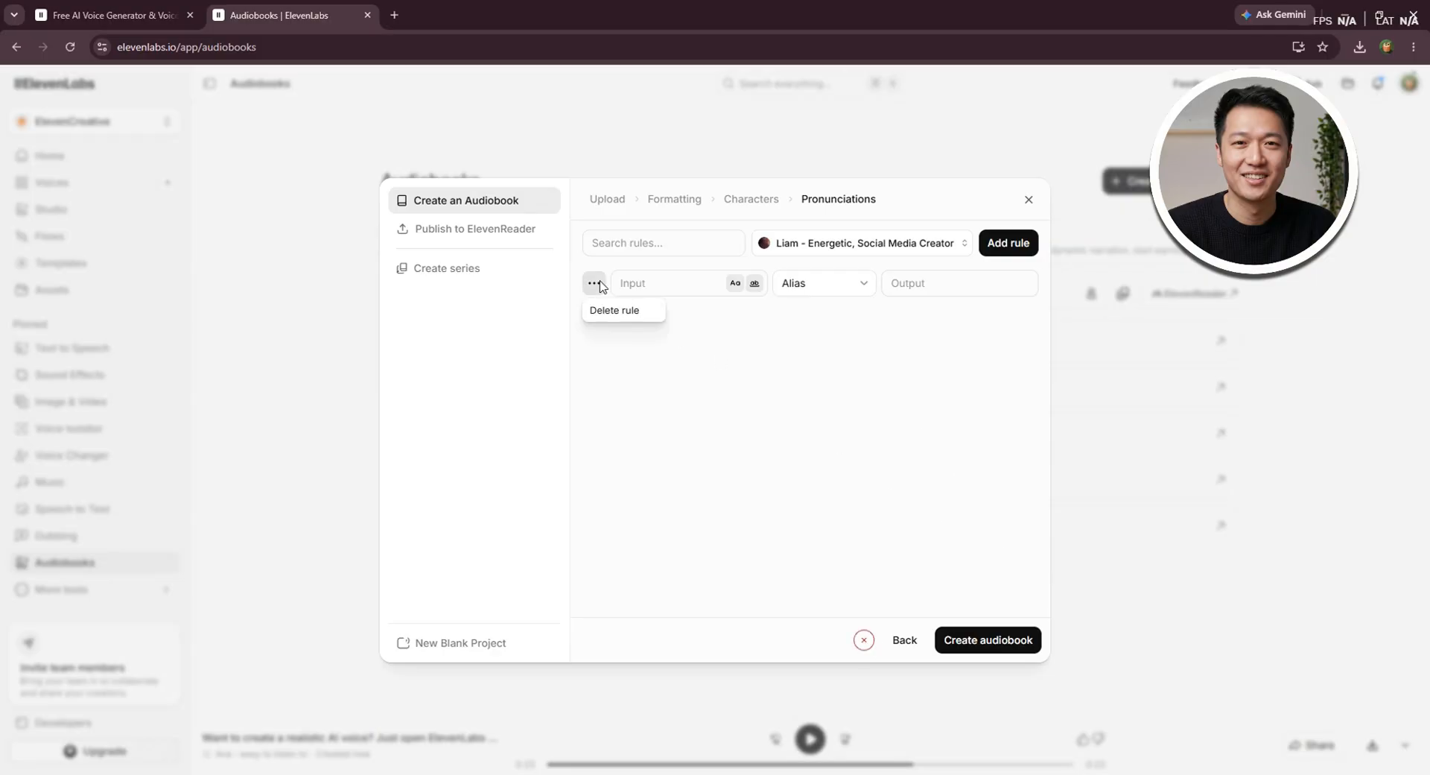
click(627, 312)
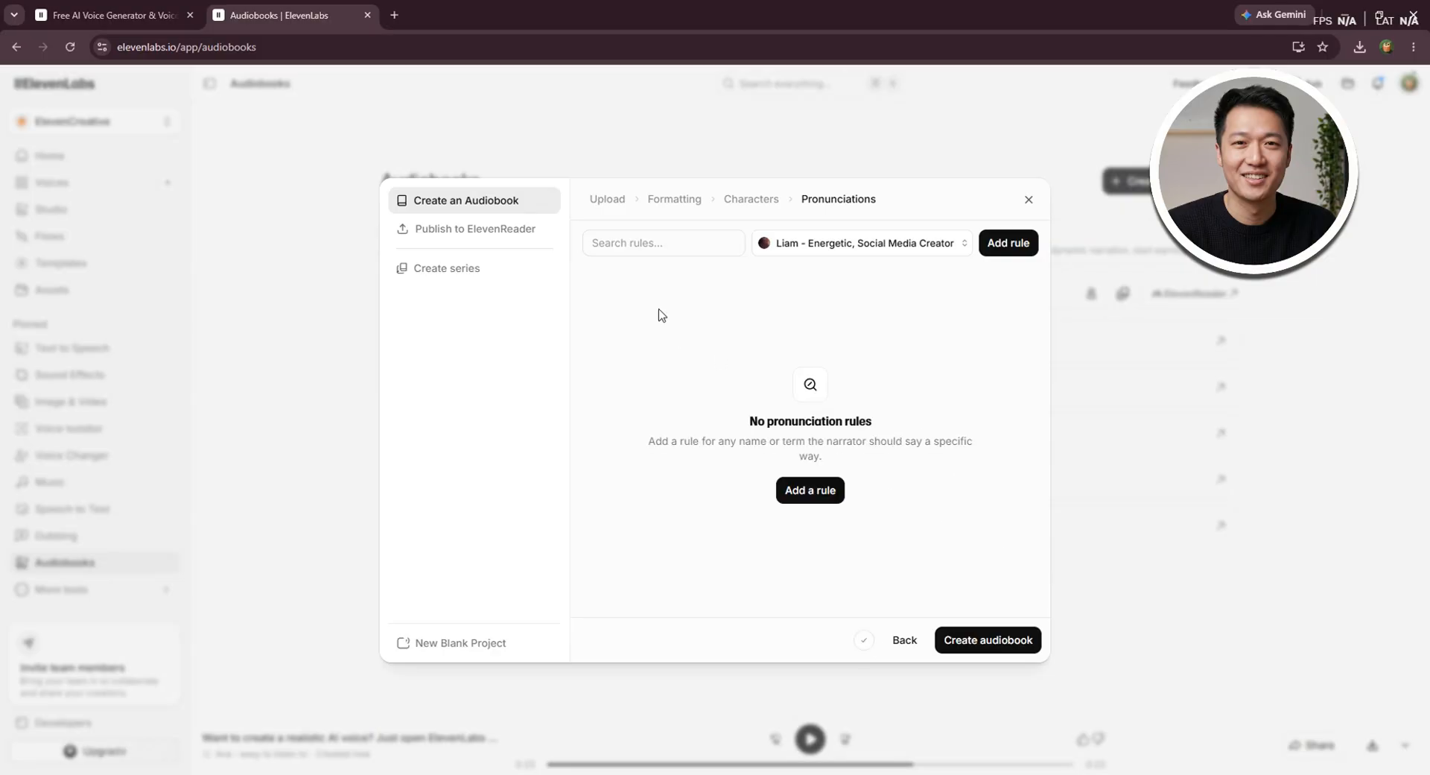
Create the audiobook without pronunciation rules and dismiss the welcome introduction to reach its editor
click(1012, 627)
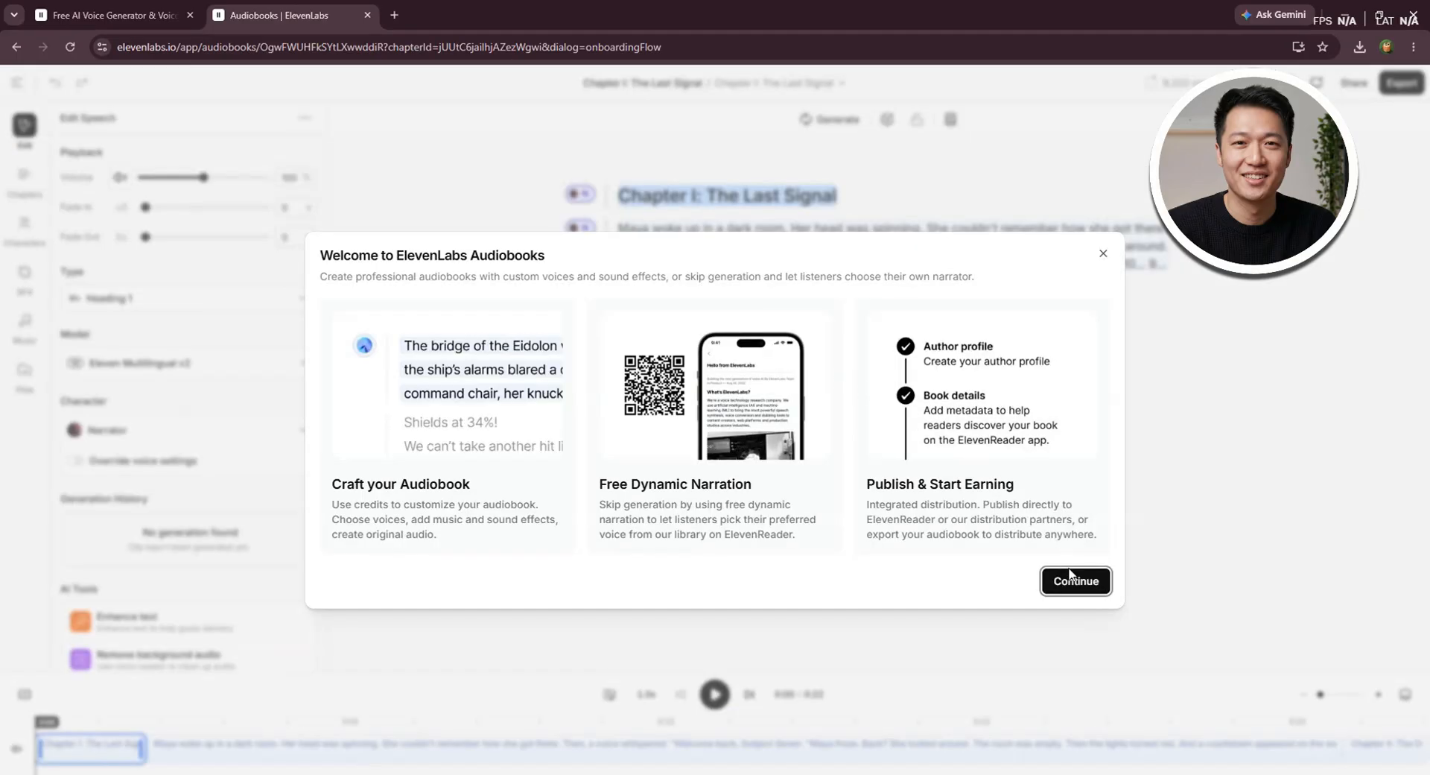
click(1073, 580)
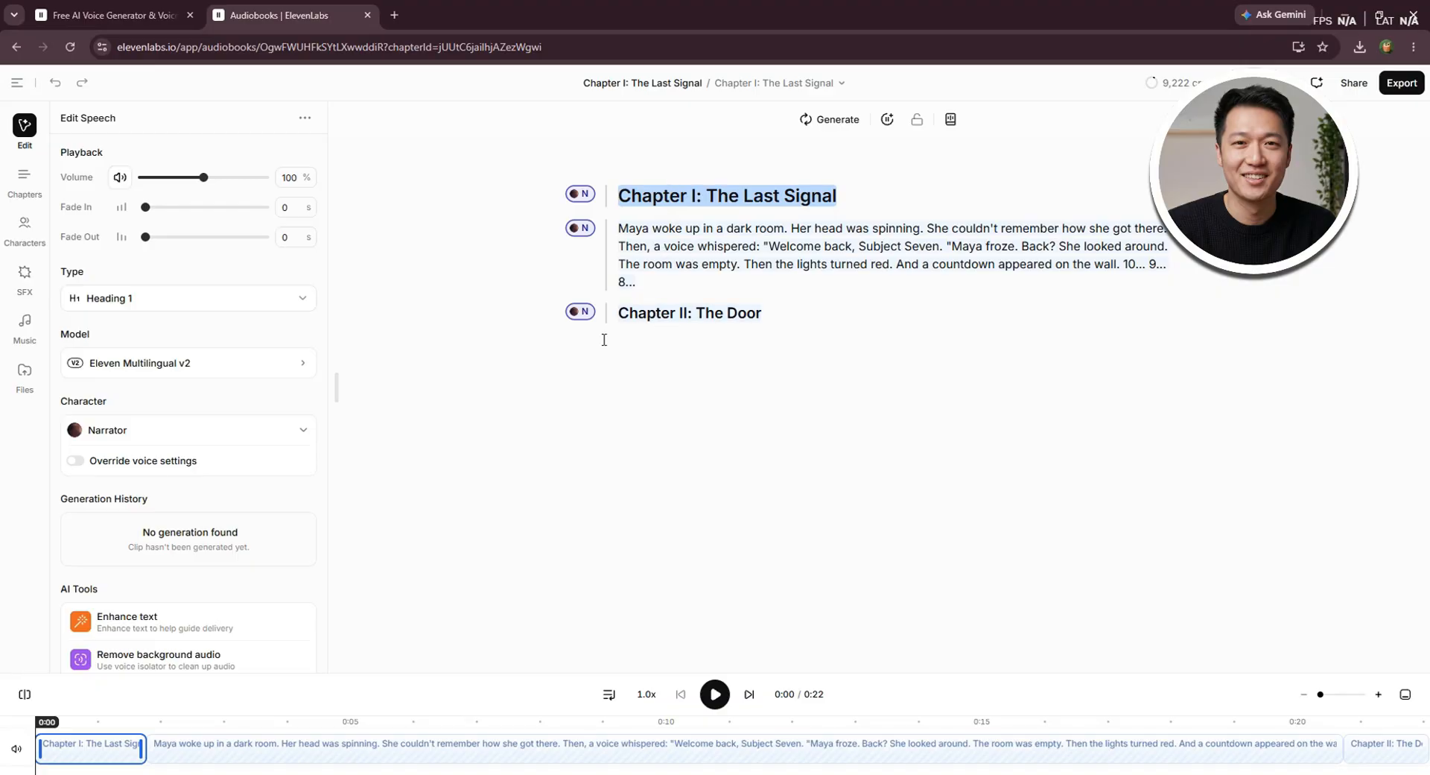
Generate the narration of "Chapter I: The Last Signal" by playing it from the start, and pause the playback partway through
scroll(123, 551, down, 2)
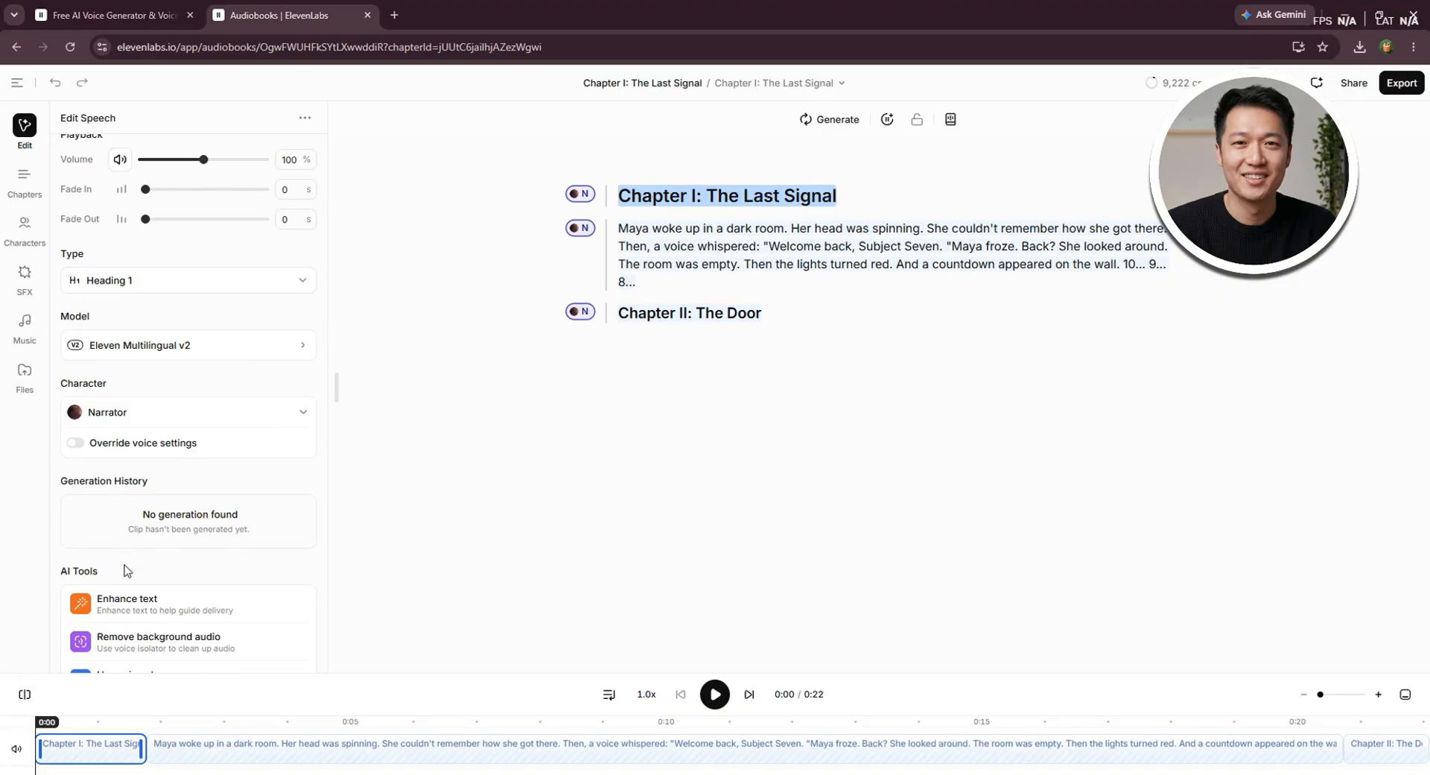
scroll(123, 570, up, 2)
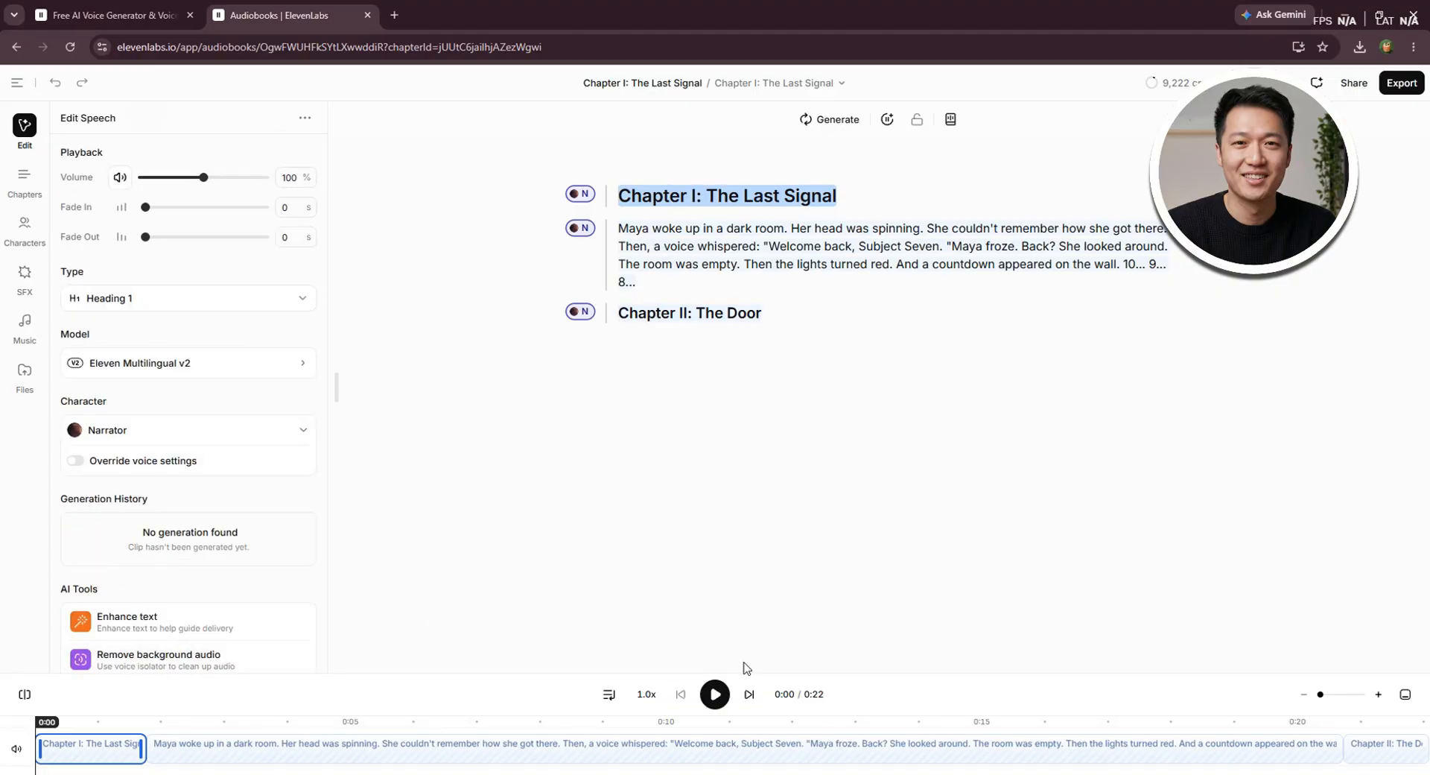
click(715, 695)
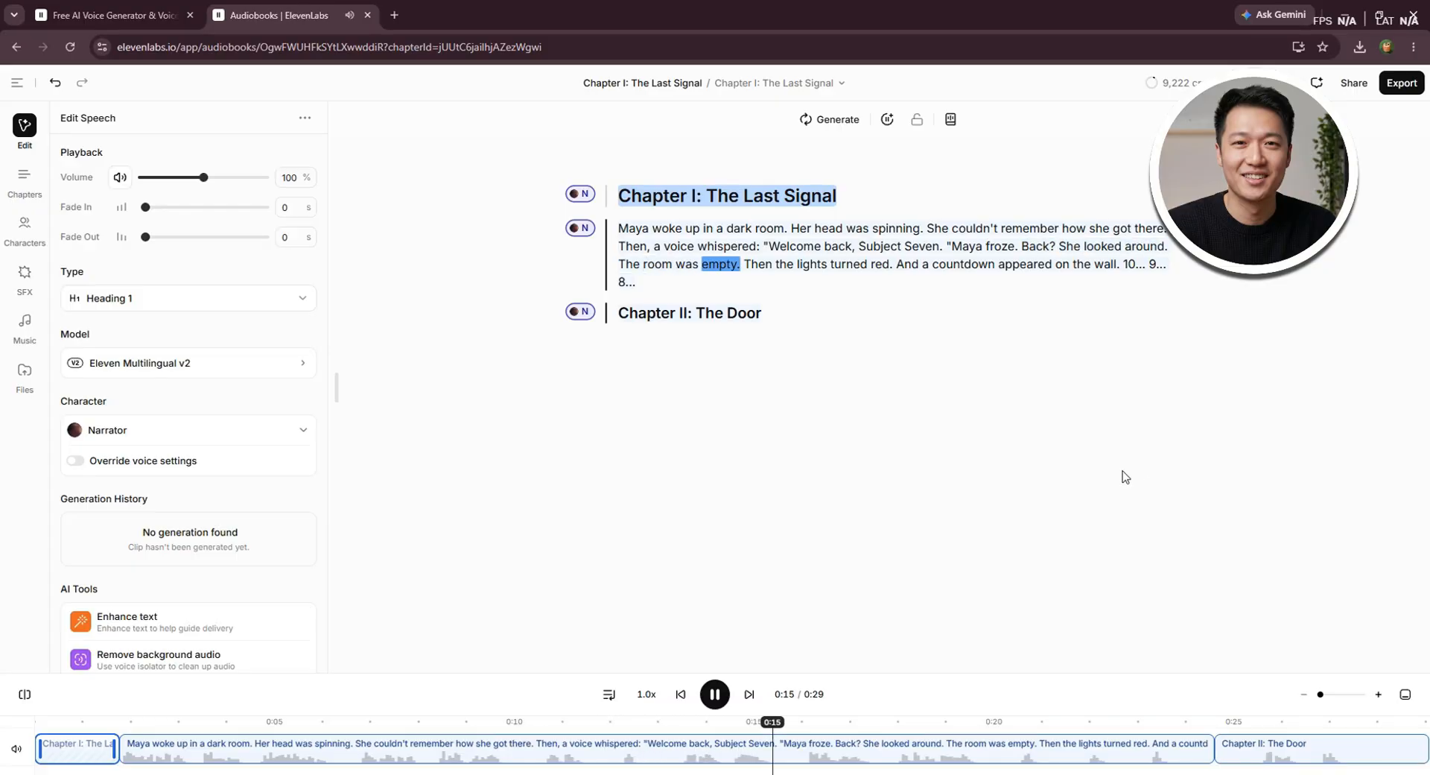
click(715, 694)
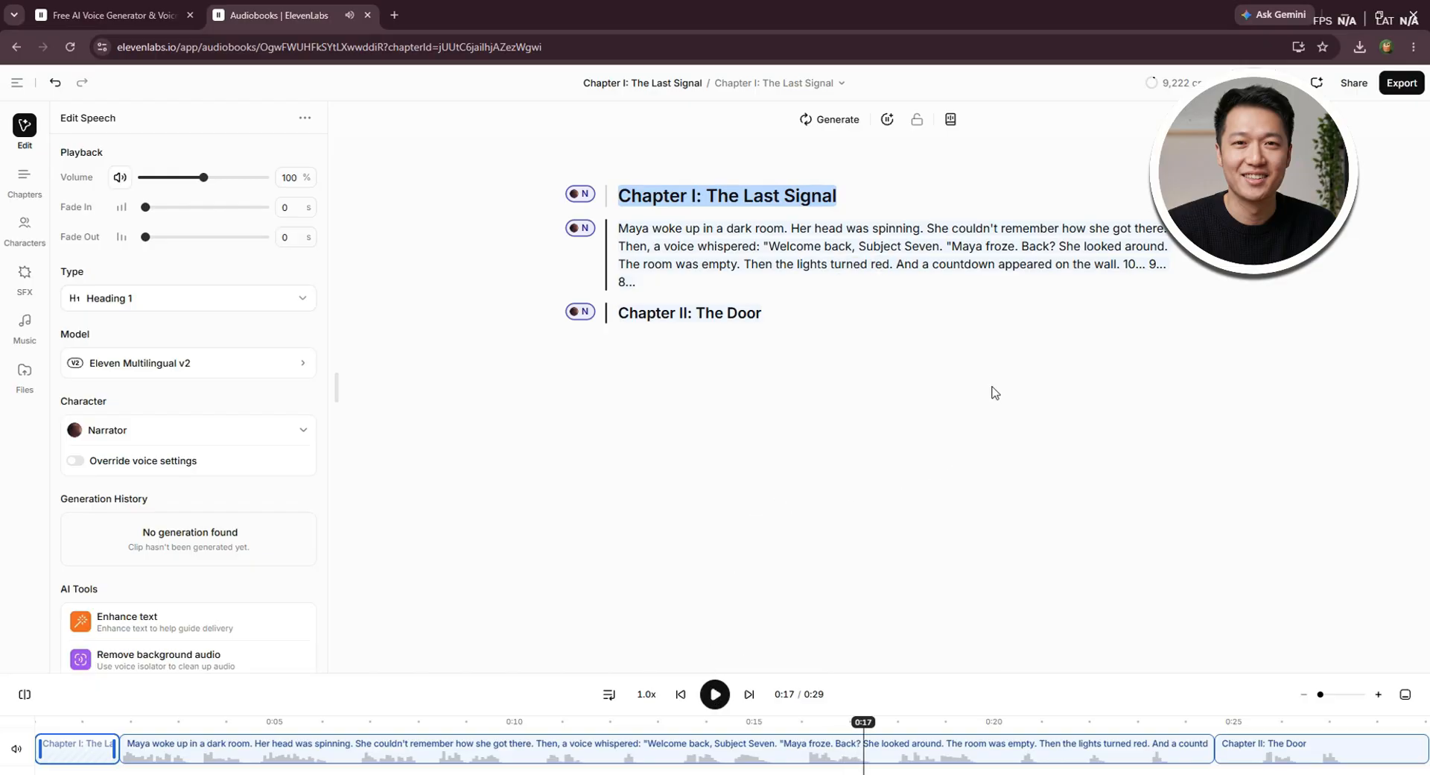